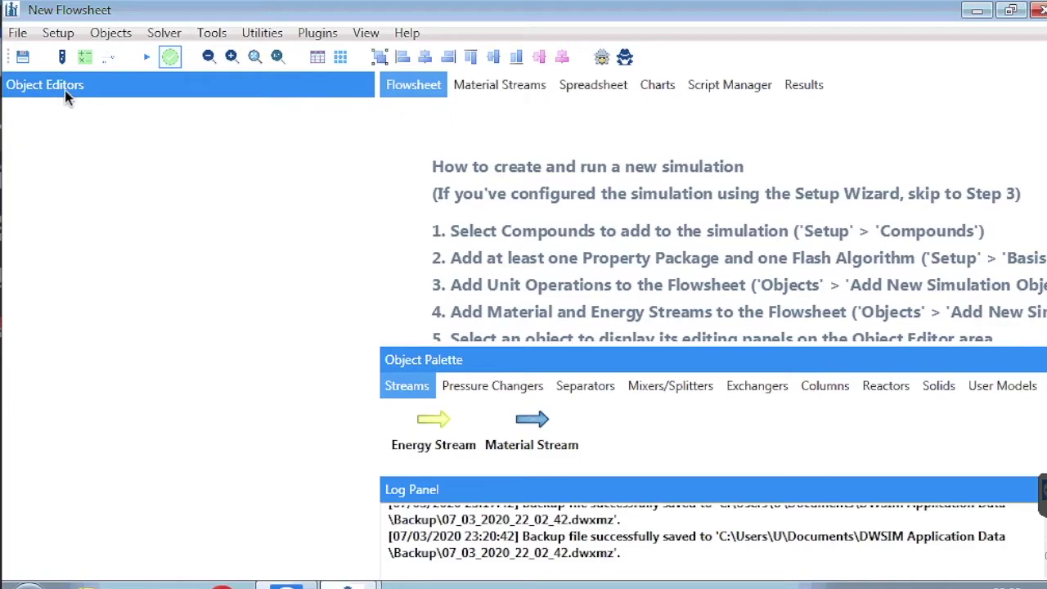
Step: Bring up the Flowsheet Settings window from Setup and move it higher on screen
{"action": "left_click", "coordinate": [58, 34]}
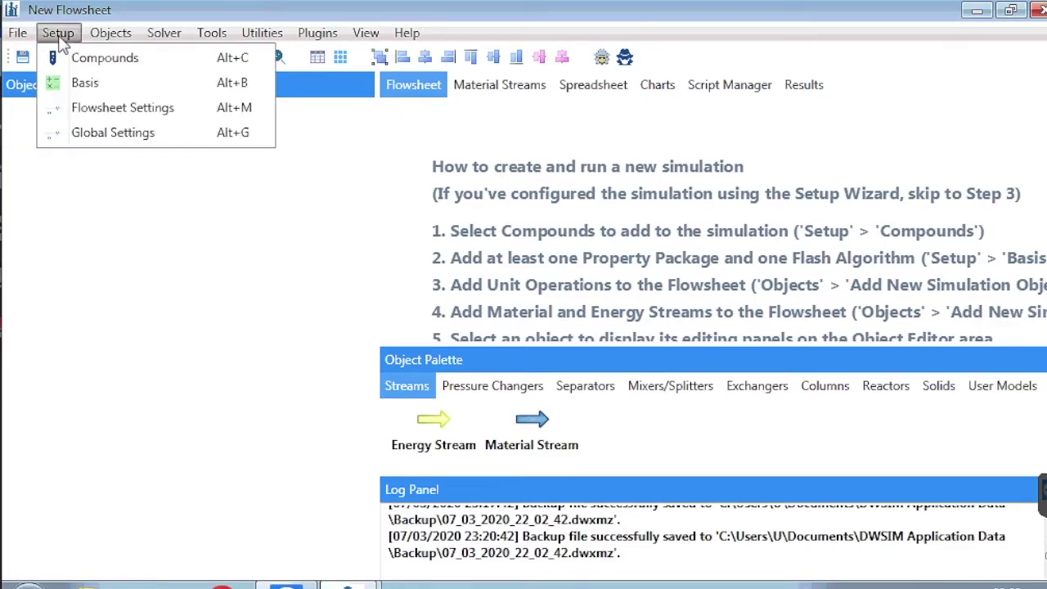
{"action": "left_click", "coordinate": [98, 109]}
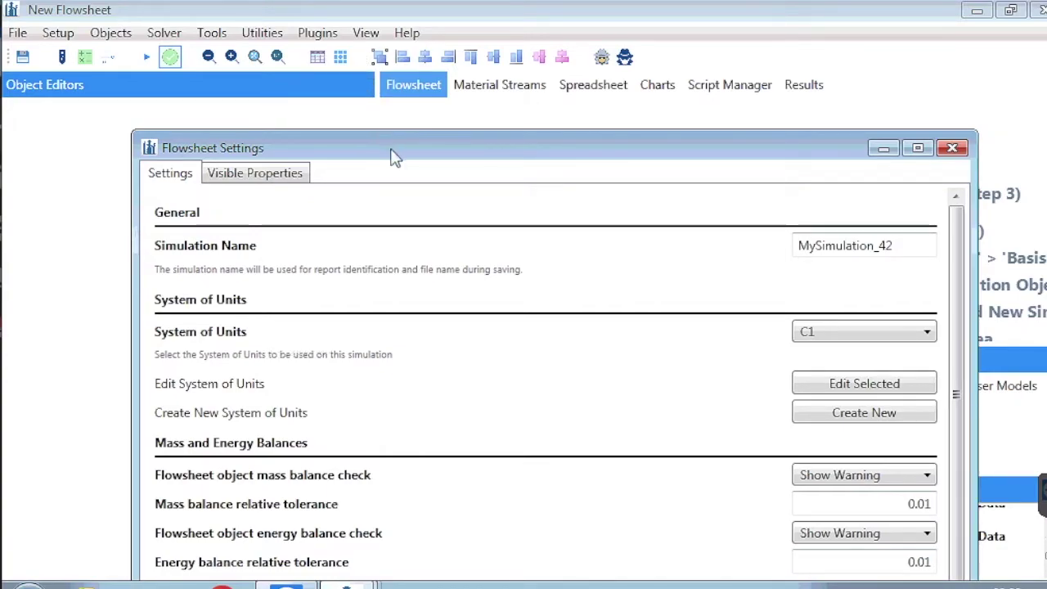
{"action": "left_click_drag", "start_coordinate": [389, 149], "coordinate": [334, 20]}
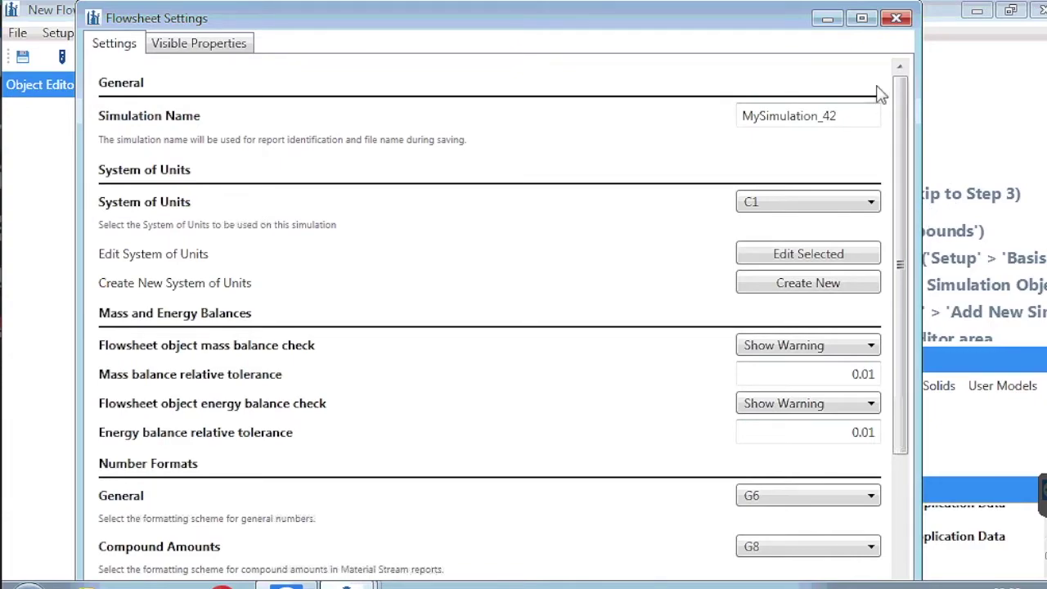
Step: Change the simulation name from MySimulation_42 to RefrigerationPlant
{"action": "left_click", "coordinate": [844, 115]}
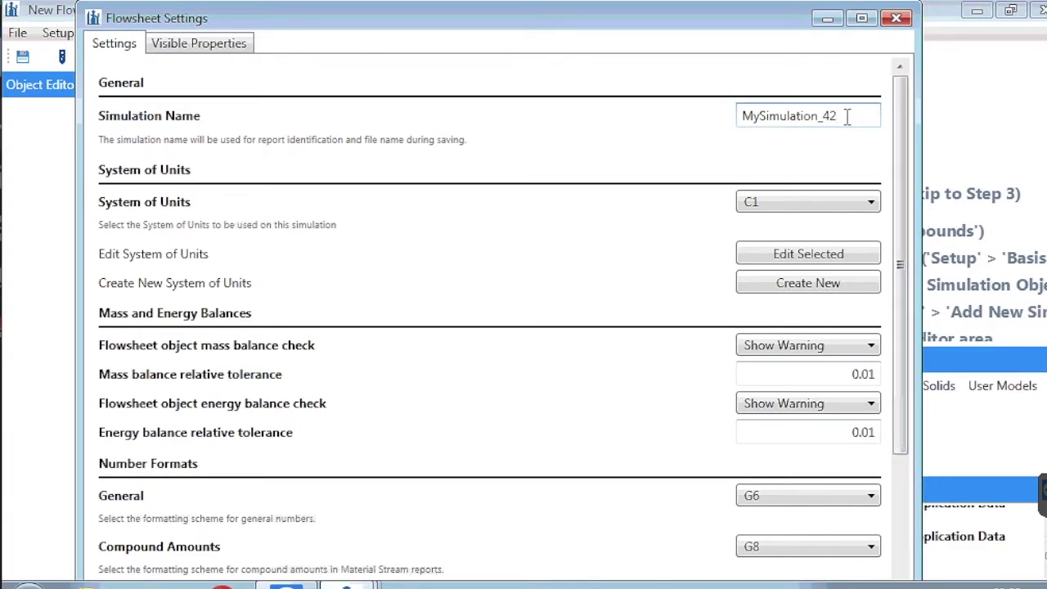
{"action": "key", "text": "BackSpace"}
{"action": "key", "text": "BackSpace"}
{"action": "key", "text": "BackSpace"}
{"action": "key", "text": "BackSpace"}
{"action": "key", "text": "BackSpace"}
{"action": "key", "text": "BackSpace"}
{"action": "key", "text": "BackSpace"}
{"action": "key", "text": "BackSpace"}
{"action": "key", "text": "BackSpace"}
{"action": "key", "text": "BackSpace"}
{"action": "key", "text": "BackSpace"}
{"action": "key", "text": "BackSpace"}
{"action": "key", "text": "BackSpace"}
{"action": "key", "text": "BackSpace"}
{"action": "key", "text": "BackSpace"}
{"action": "type", "text": "MyRefrigerationPlant"}
{"action": "key", "text": "Left"}
{"action": "key", "text": "Left"}
{"action": "key", "text": "Left"}
{"action": "key", "text": "Left"}
{"action": "key", "text": "Left"}
{"action": "key", "text": "Left"}
{"action": "key", "text": "Left"}
{"action": "key", "text": "Left"}
{"action": "key", "text": "Left"}
{"action": "key", "text": "Left"}
{"action": "key", "text": "Left"}
{"action": "key", "text": "Left"}
{"action": "key", "text": "Left"}
{"action": "key", "text": "Left"}
{"action": "key", "text": "Left"}
{"action": "key", "text": "Left"}
{"action": "key", "text": "Left"}
{"action": "key", "text": "Left"}
{"action": "key", "text": "Left"}
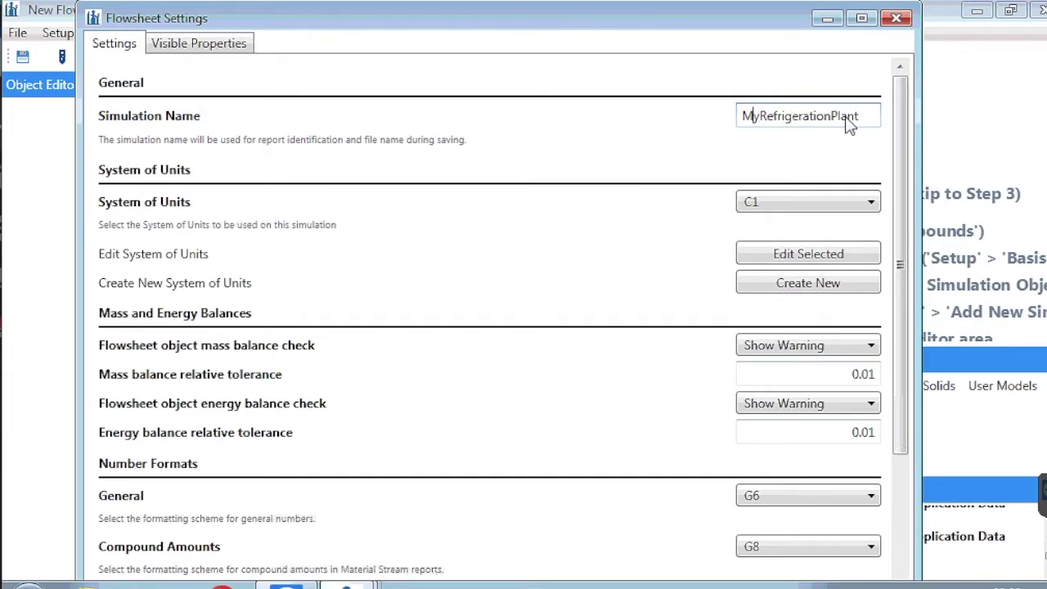
{"action": "key", "text": "Delete"}
{"action": "key", "text": "BackSpace"}
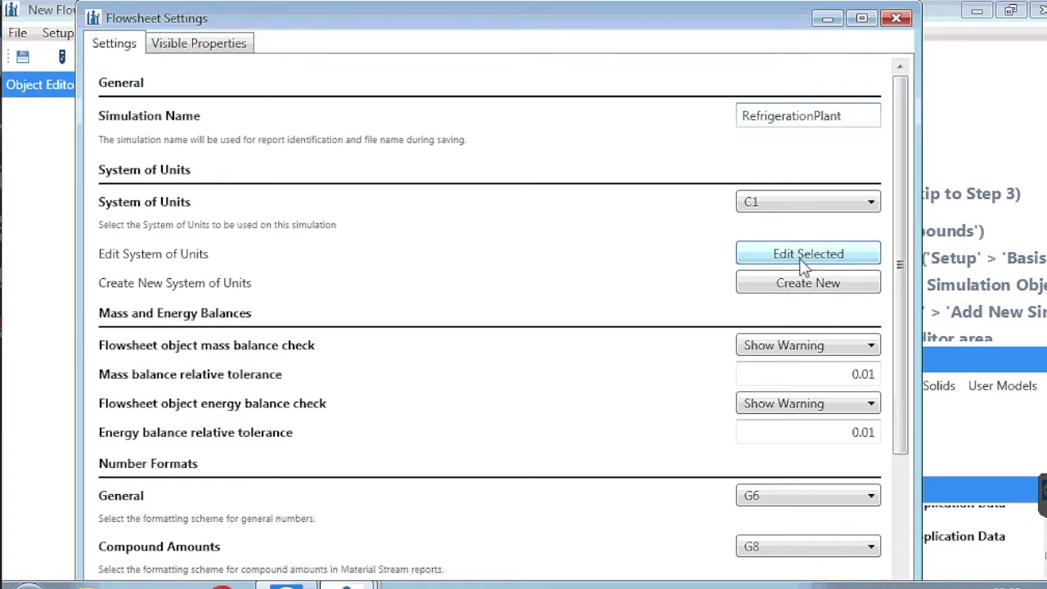
Step: Set the flowsheet's unit system to CGS and begin creating a custom unit set
{"action": "left_click", "coordinate": [828, 201]}
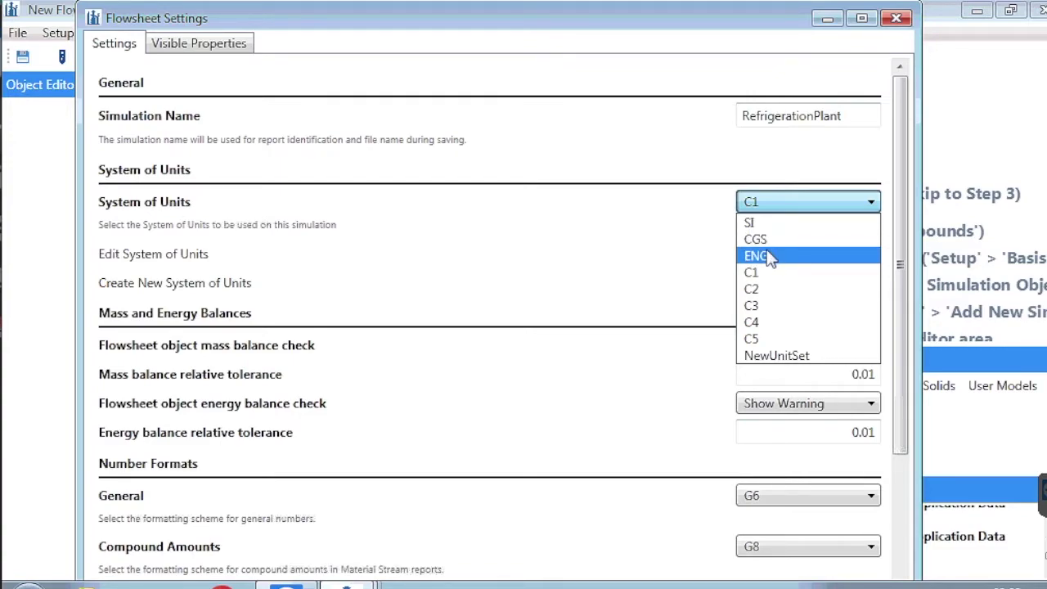
{"action": "left_click", "coordinate": [772, 257]}
{"action": "left_click", "coordinate": [781, 201]}
{"action": "left_click", "coordinate": [780, 239]}
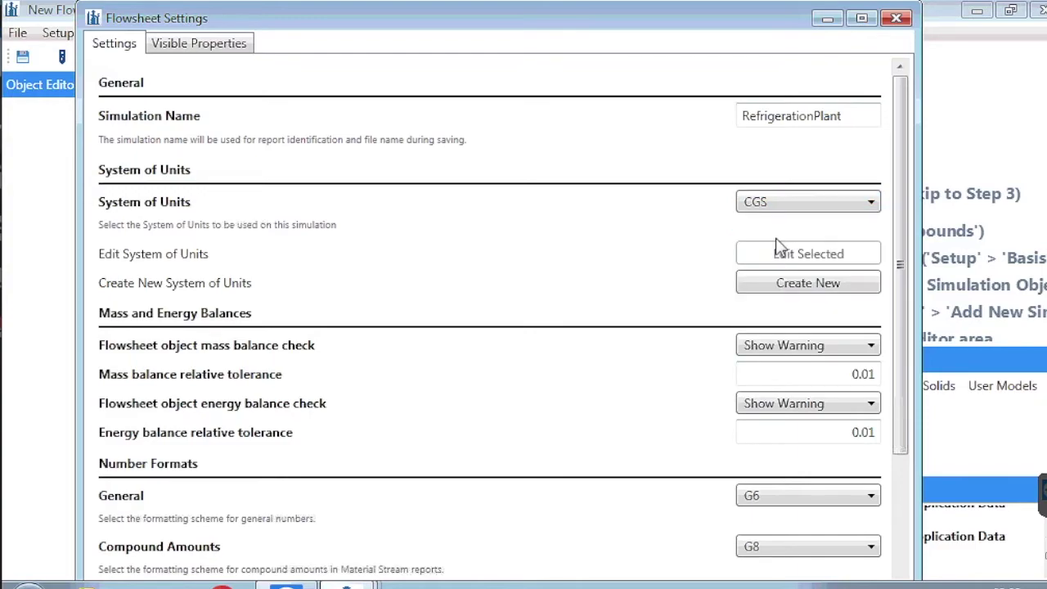
{"action": "left_click", "coordinate": [777, 284]}
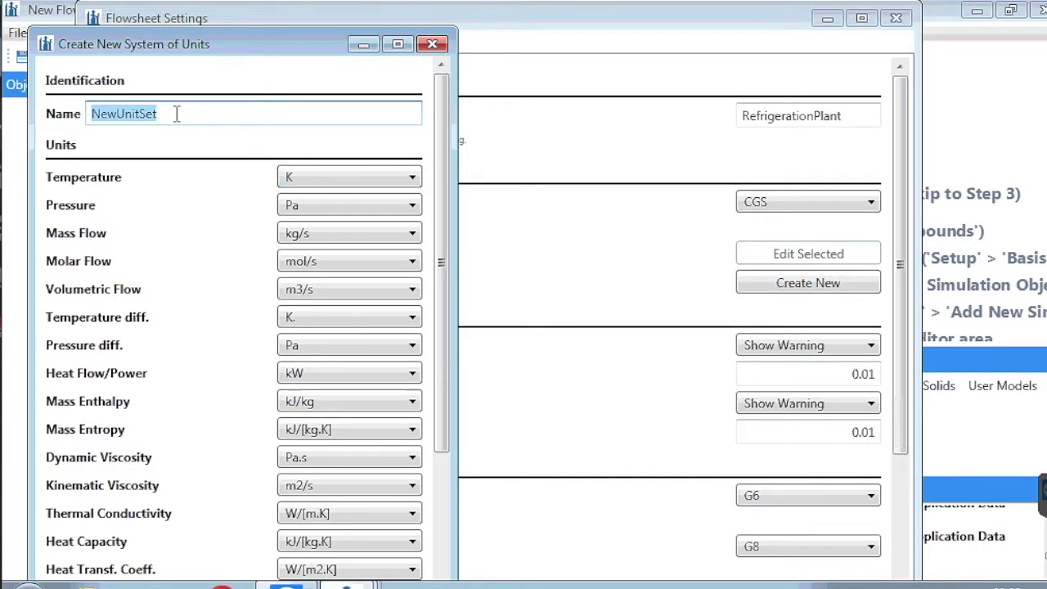
Step: Name the new unit set RefrigerationPlantUnitSet
{"action": "key", "text": "Home"}
{"action": "key", "text": "Right"}
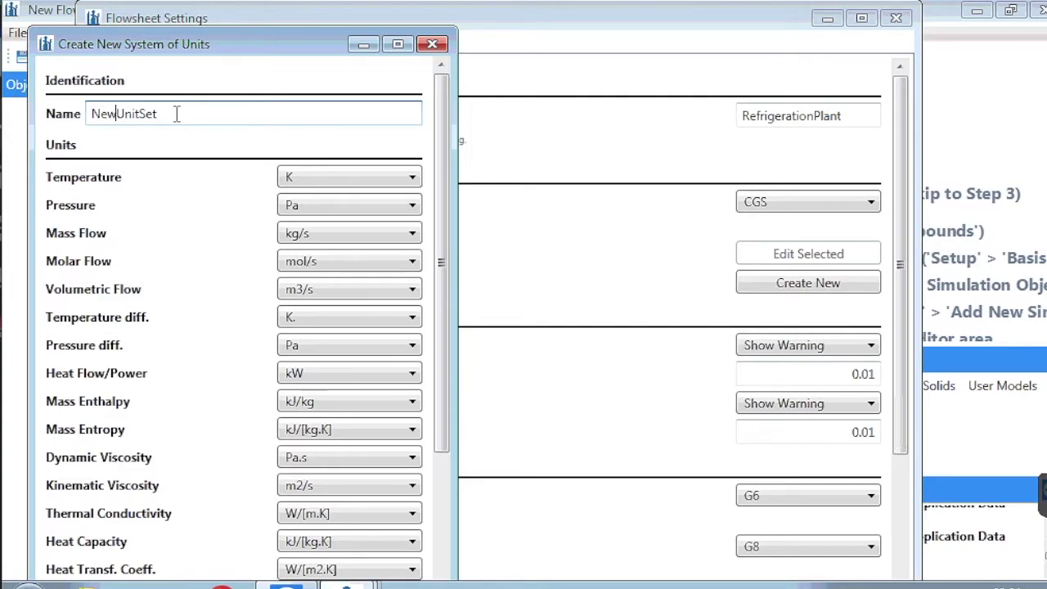
{"action": "key", "text": "Delete"}
{"action": "key", "text": "Delete"}
{"action": "key", "text": "BackSpace"}
{"action": "type", "text": "Refrigera"}
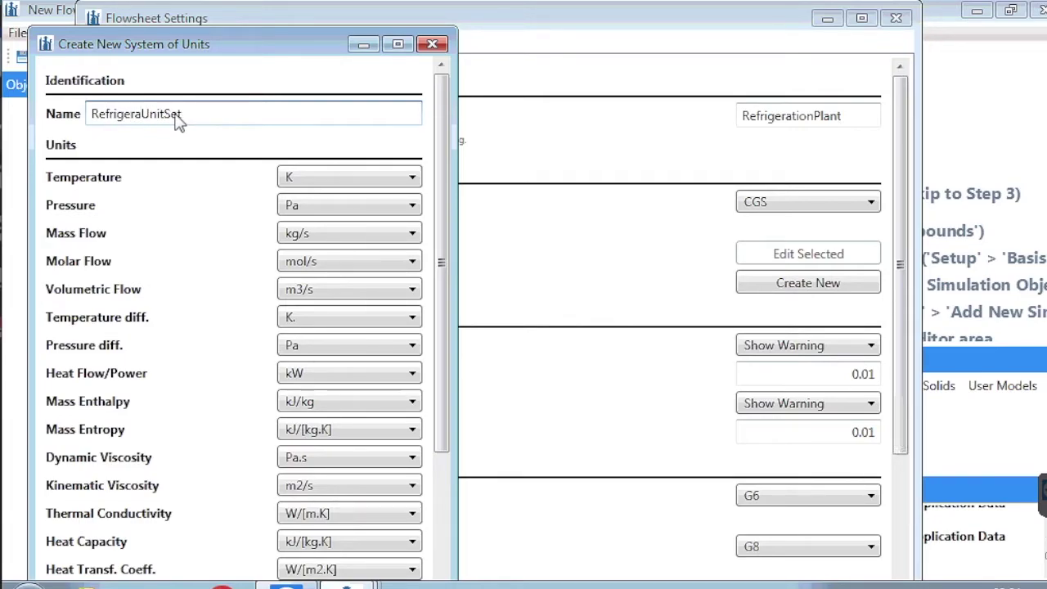
{"action": "type", "text": "tion P"}
{"action": "key", "text": "BackSpace"}
{"action": "key", "text": "BackSpace"}
{"action": "type", "text": "Plant"}
Step: Set temperature to F, pressure to psi, molar flow to ft3/d @ 60 F, 14.7 psia; close both dialogs
{"action": "left_click", "coordinate": [335, 179]}
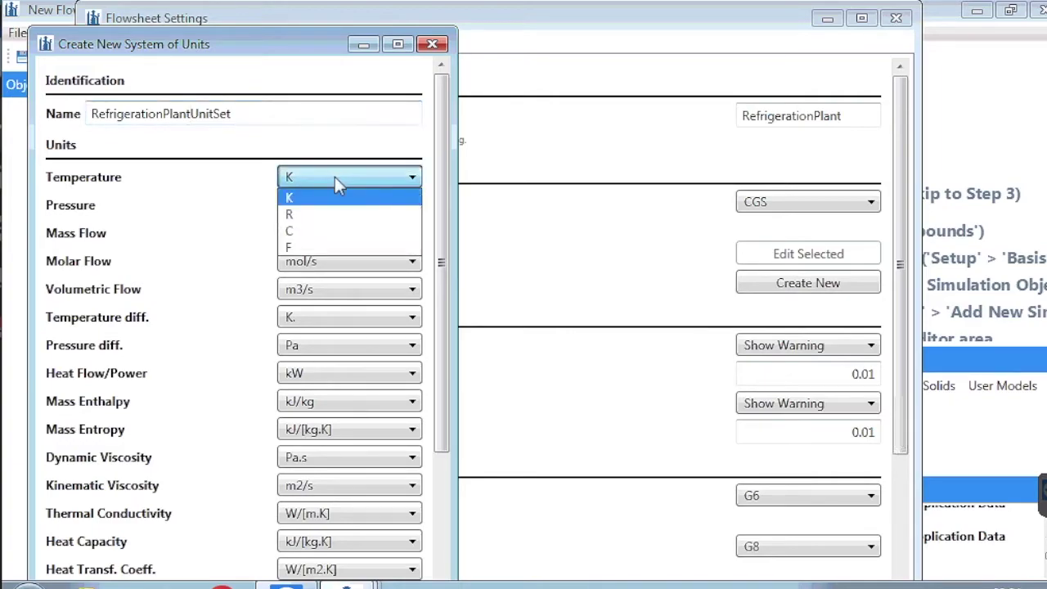
{"action": "left_click", "coordinate": [306, 244]}
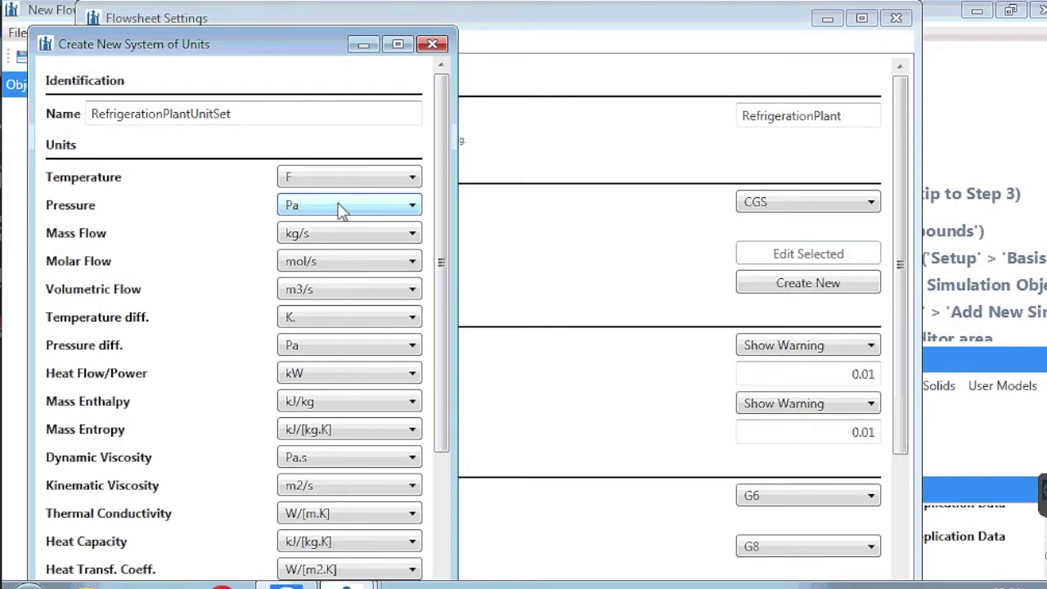
{"action": "left_click", "coordinate": [340, 210]}
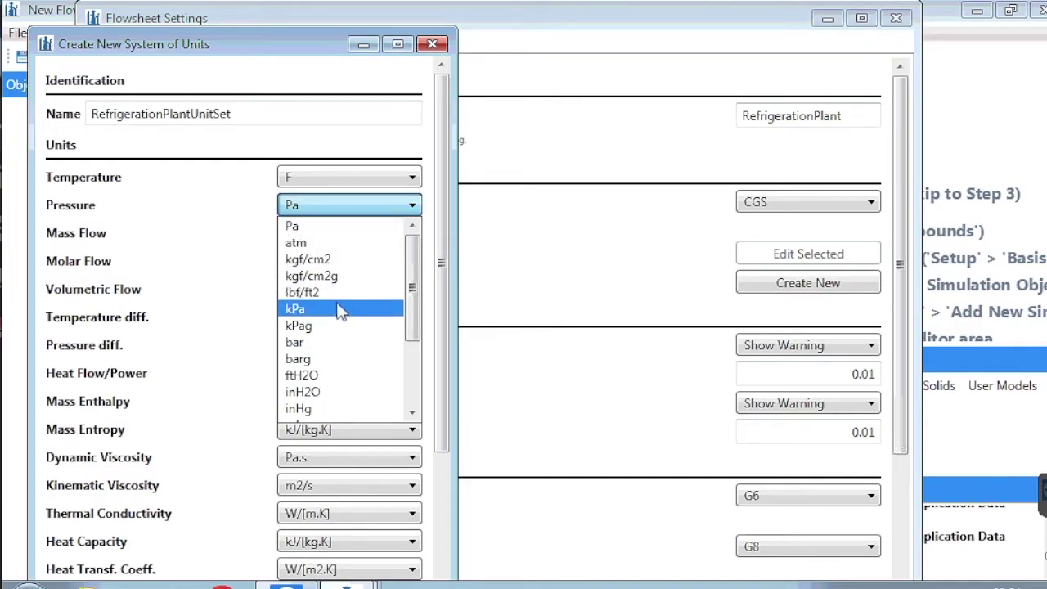
{"action": "scroll", "coordinate": [334, 332], "scroll_direction": "down", "scroll_amount": 3}
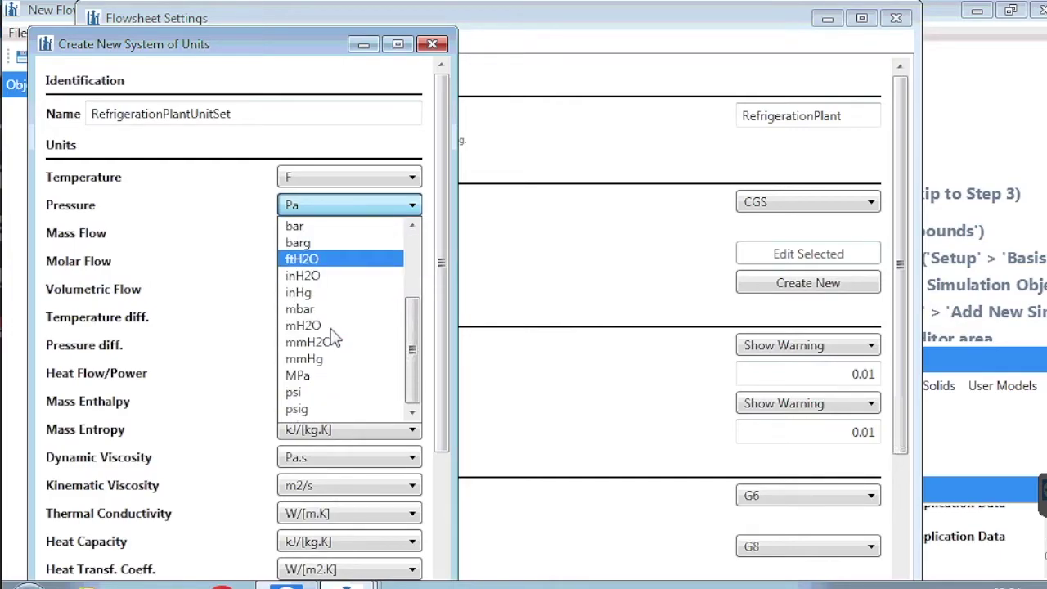
{"action": "left_click", "coordinate": [294, 394]}
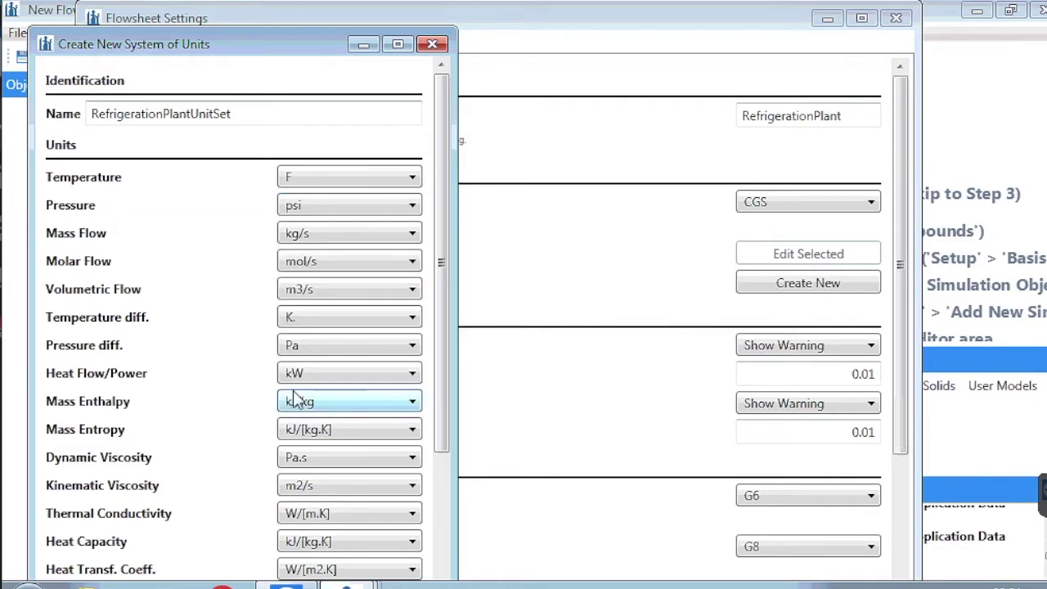
{"action": "left_click", "coordinate": [319, 262]}
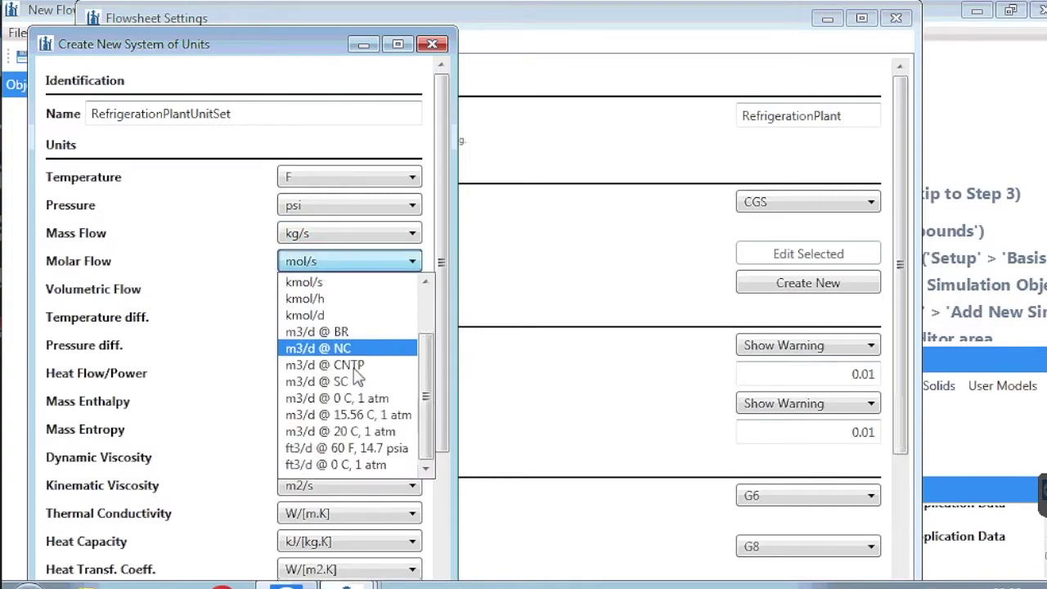
{"action": "left_click", "coordinate": [343, 448]}
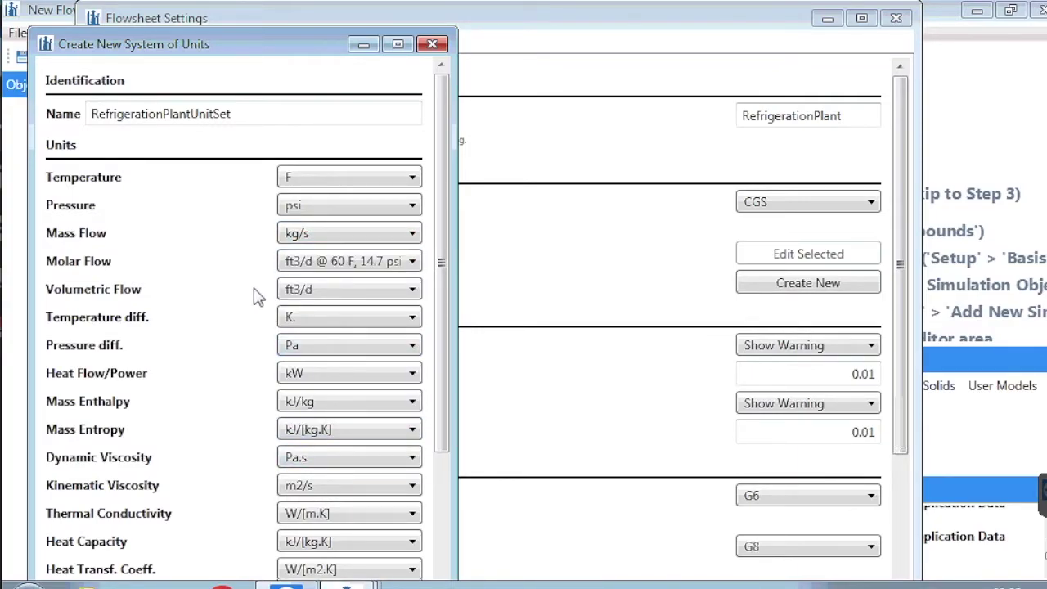
{"action": "scroll", "coordinate": [416, 234], "scroll_direction": "down", "scroll_amount": 5}
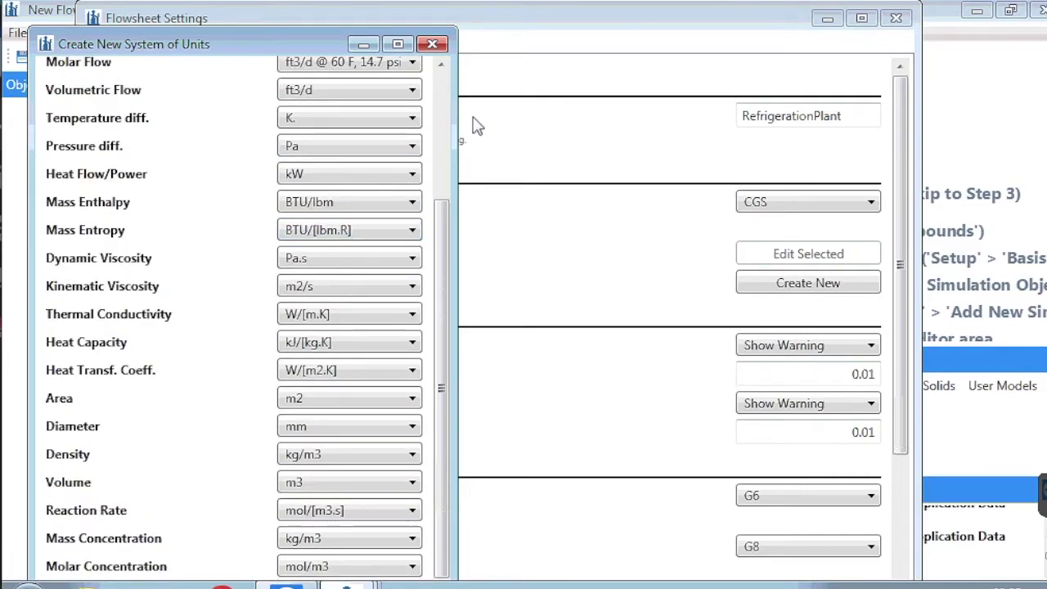
{"action": "left_click", "coordinate": [441, 49]}
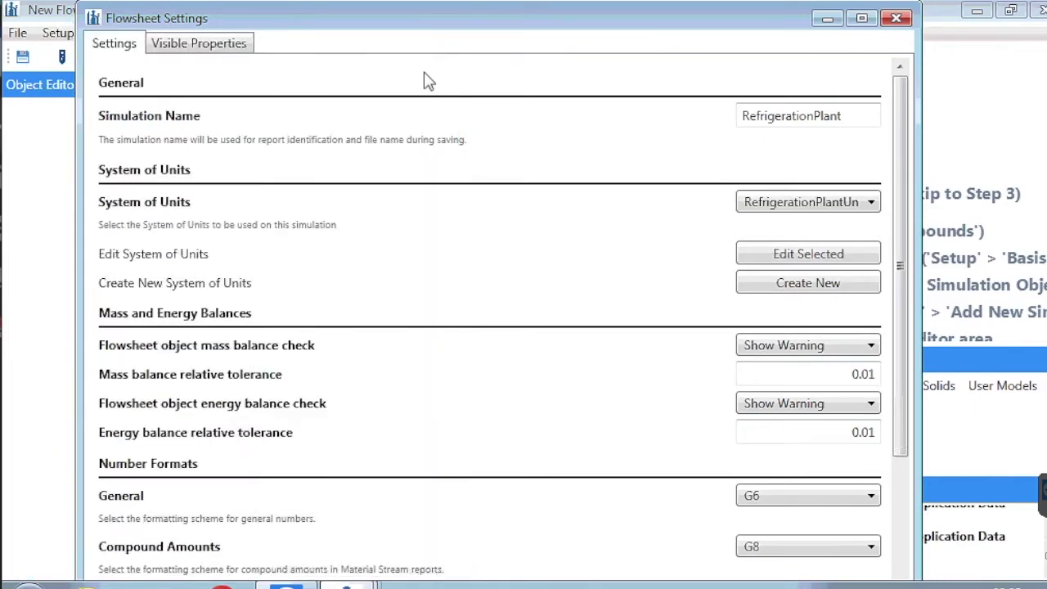
{"action": "left_click", "coordinate": [895, 20]}
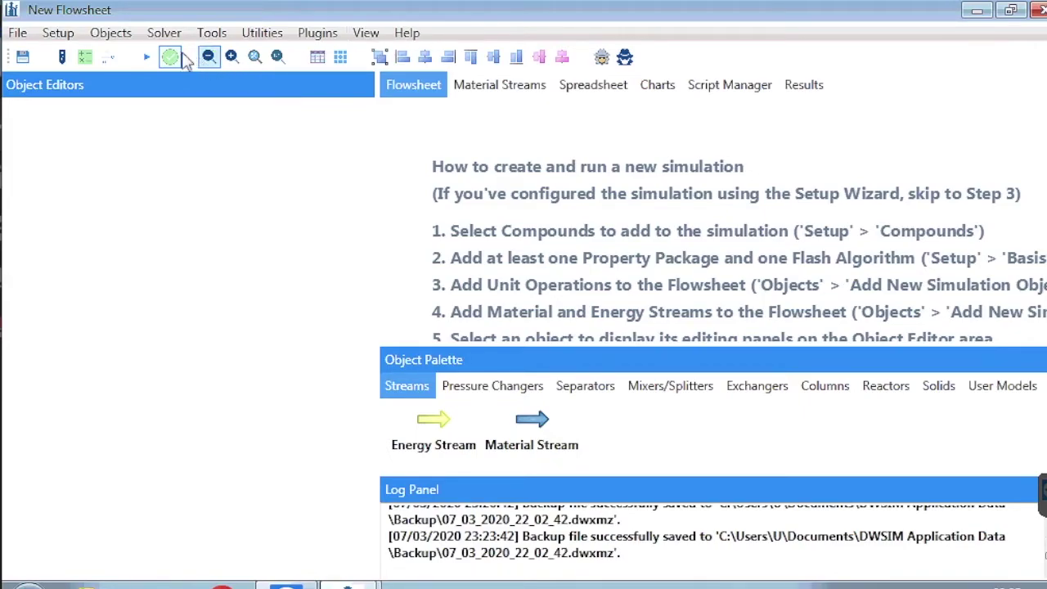
Step: Bring up the Compounds dialog from the Setup menu
{"action": "left_click", "coordinate": [65, 39]}
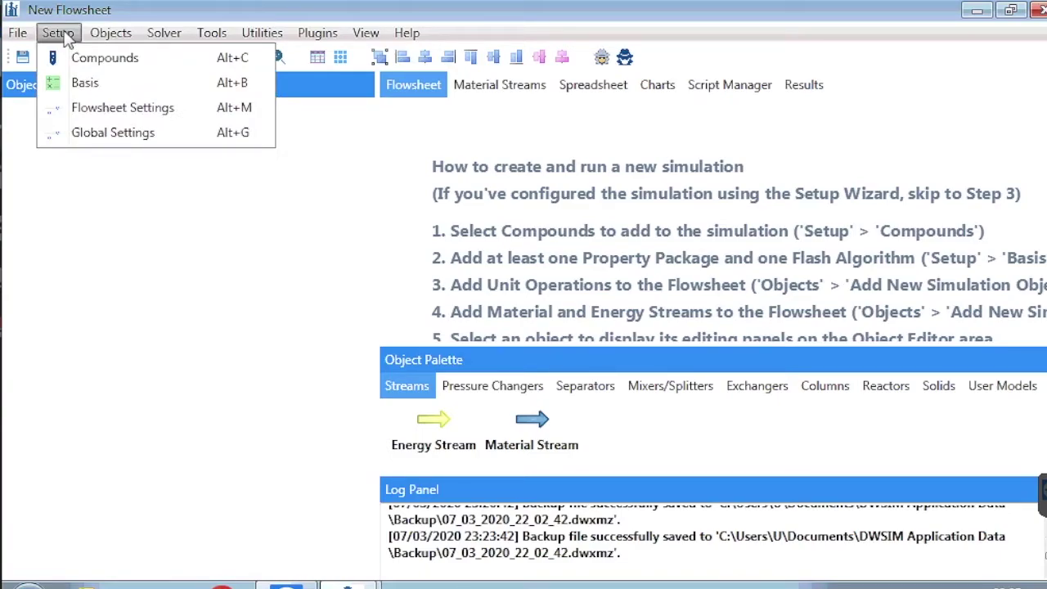
{"action": "left_click", "coordinate": [65, 39]}
{"action": "left_click", "coordinate": [65, 39]}
{"action": "left_click", "coordinate": [105, 58]}
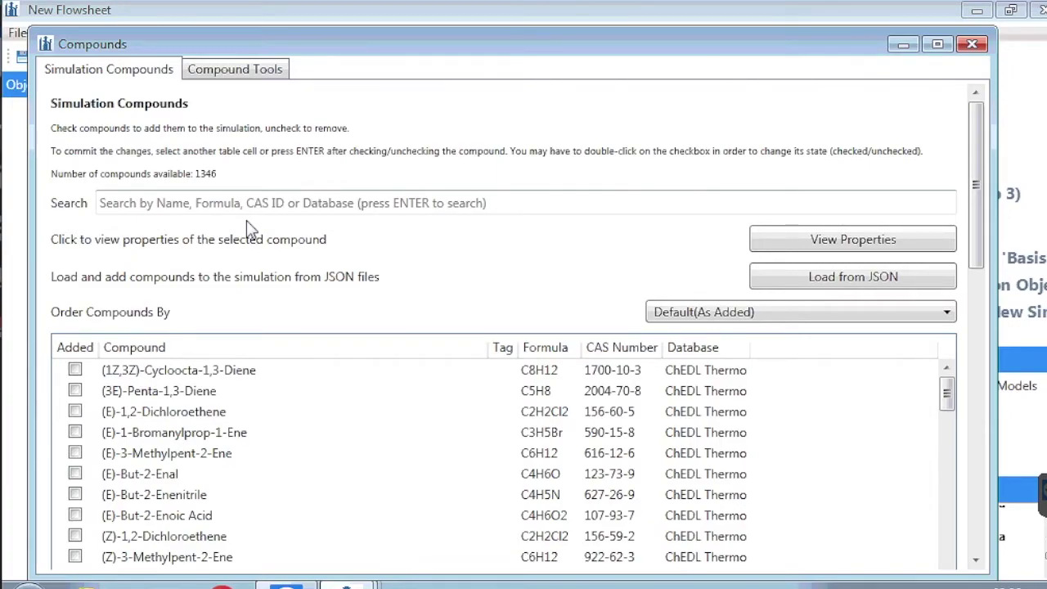
Step: Search for nitrogen and add Nitrogen to the simulation
{"action": "left_click", "coordinate": [248, 203]}
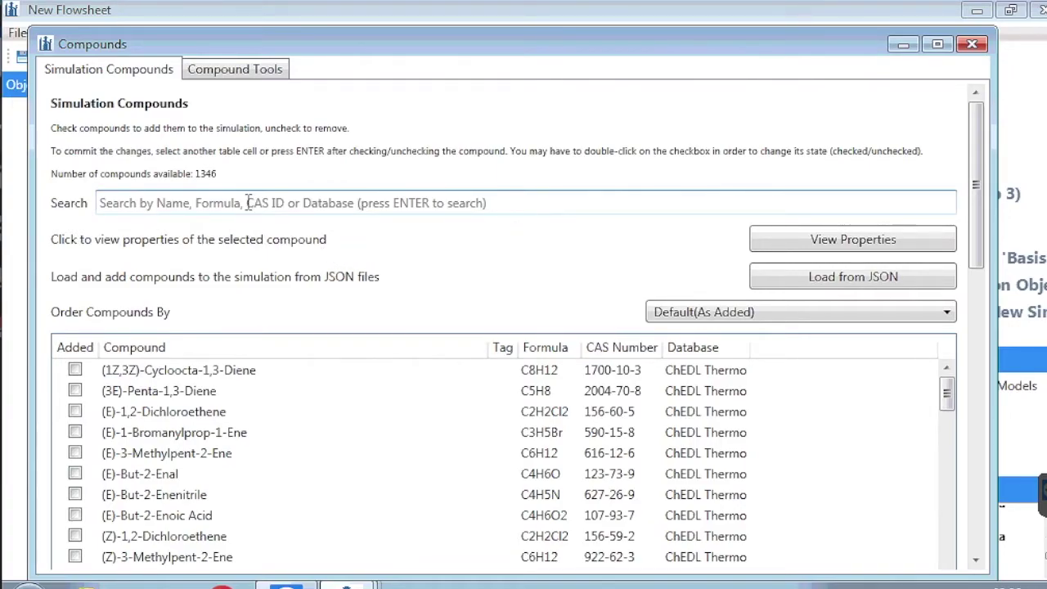
{"action": "type", "text": "nit"}
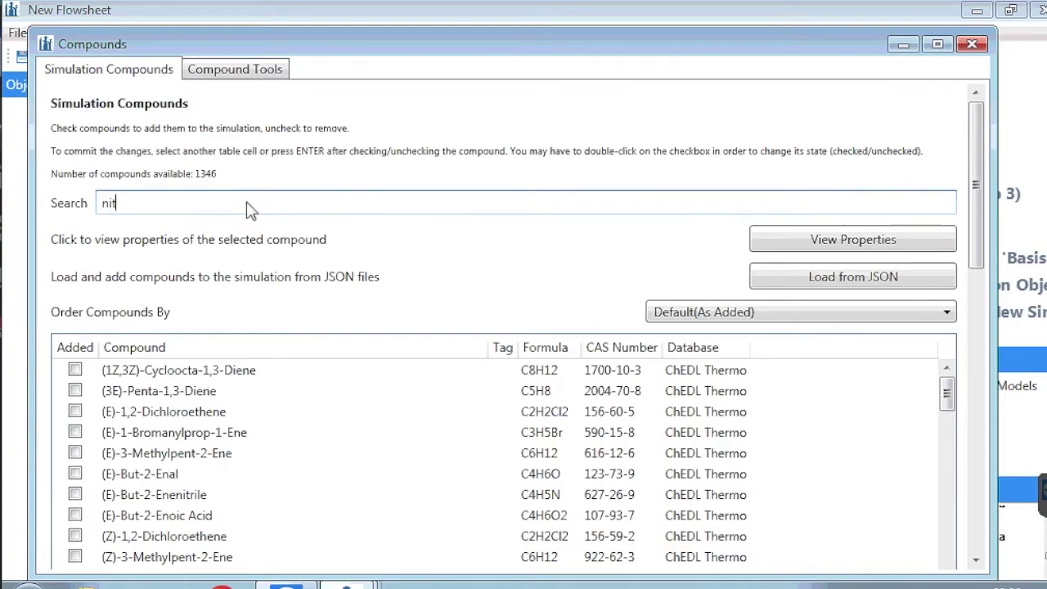
{"action": "type", "text": "rogen"}
{"action": "key", "text": "Return"}
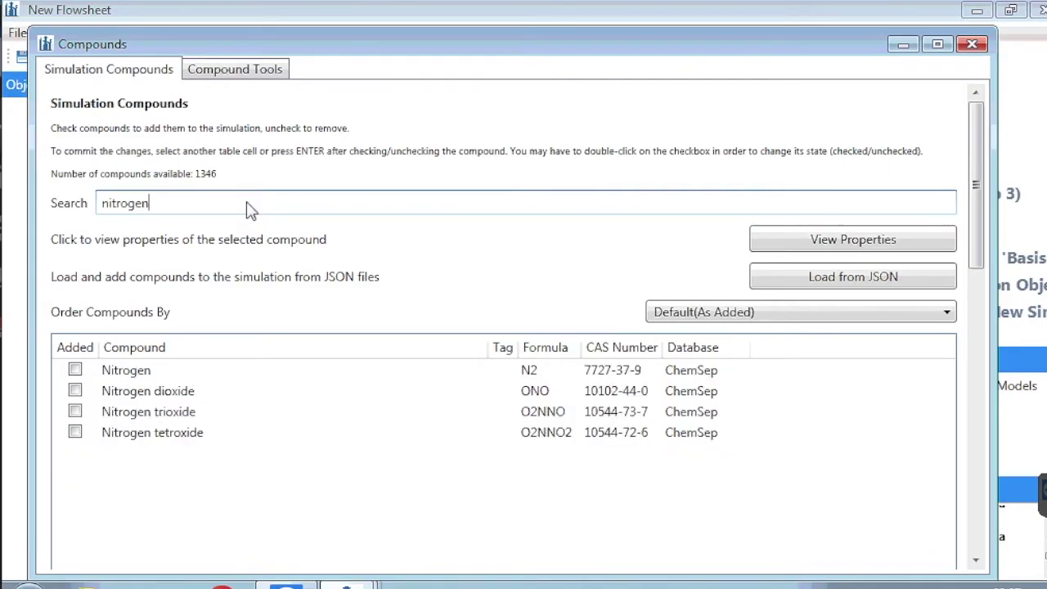
{"action": "left_click", "coordinate": [75, 372]}
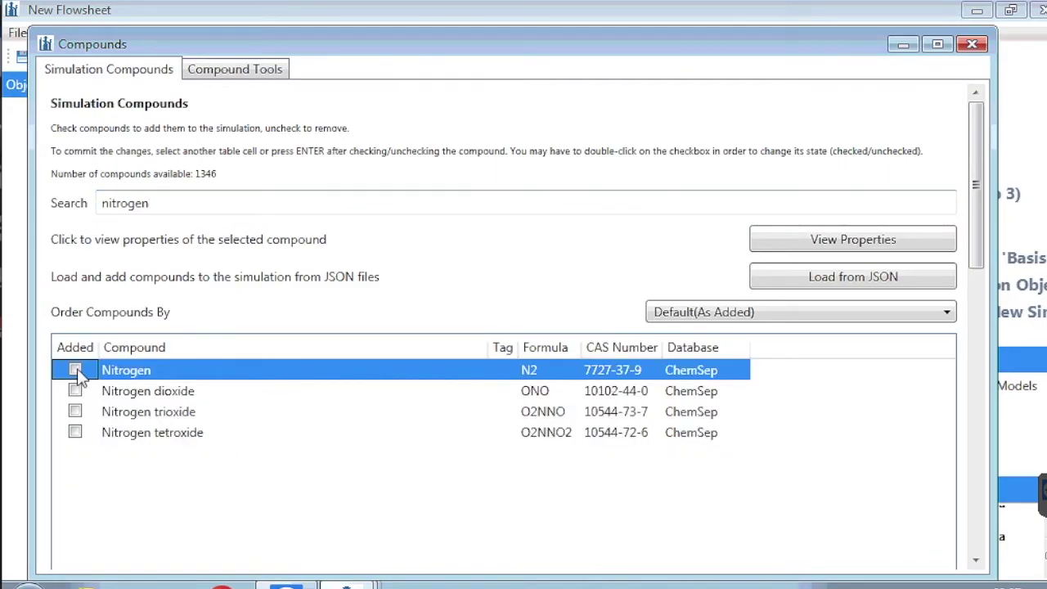
{"action": "left_click", "coordinate": [75, 370]}
Step: Search for carbon dioxide and add Carbon dioxide
{"action": "left_click", "coordinate": [184, 204]}
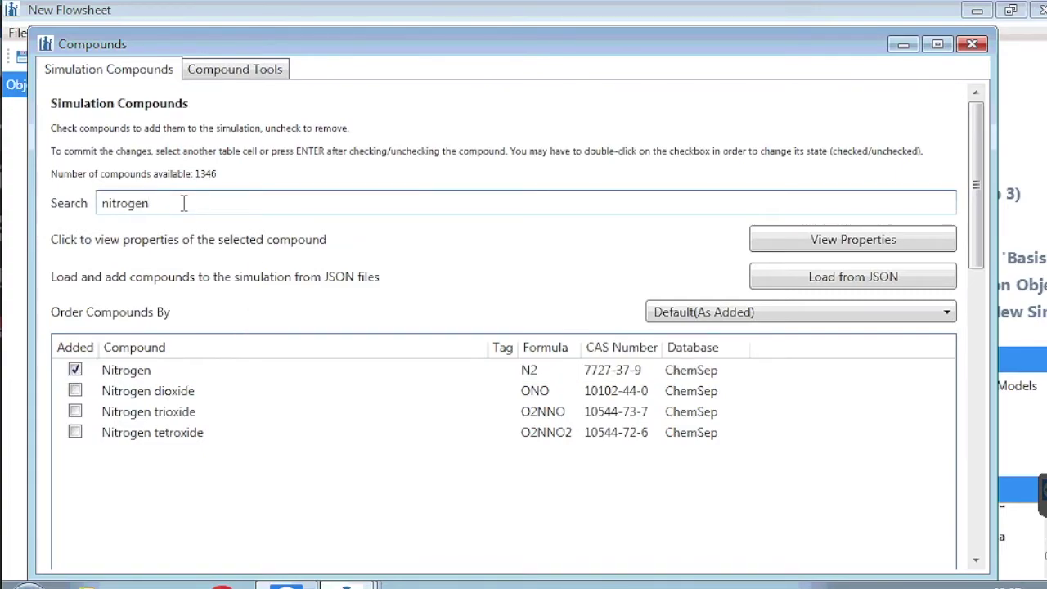
{"action": "key", "text": "BackSpace"}
{"action": "key", "text": "BackSpace"}
{"action": "key", "text": "BackSpace"}
{"action": "key", "text": "BackSpace"}
{"action": "key", "text": "BackSpace"}
{"action": "key", "text": "BackSpace"}
{"action": "key", "text": "BackSpace"}
{"action": "key", "text": "BackSpace"}
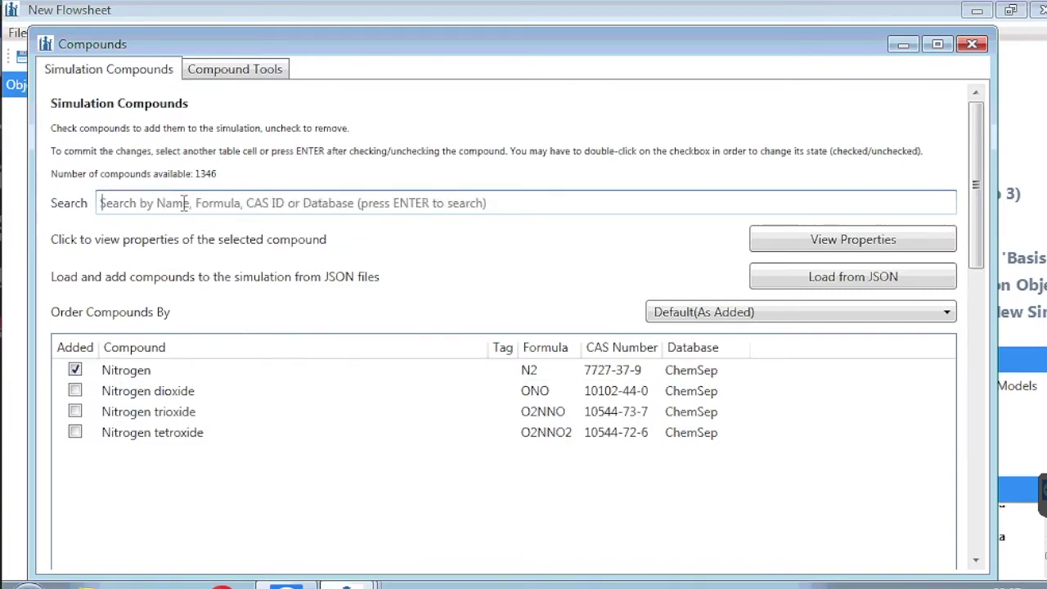
{"action": "type", "text": "carb"}
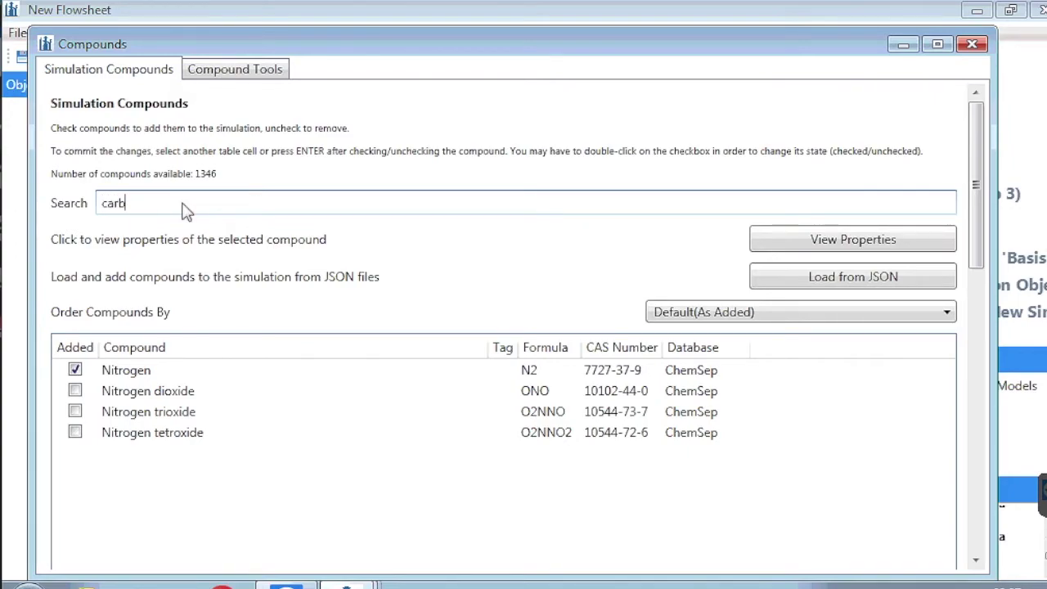
{"action": "type", "text": "on dioxide"}
{"action": "key", "text": "Return"}
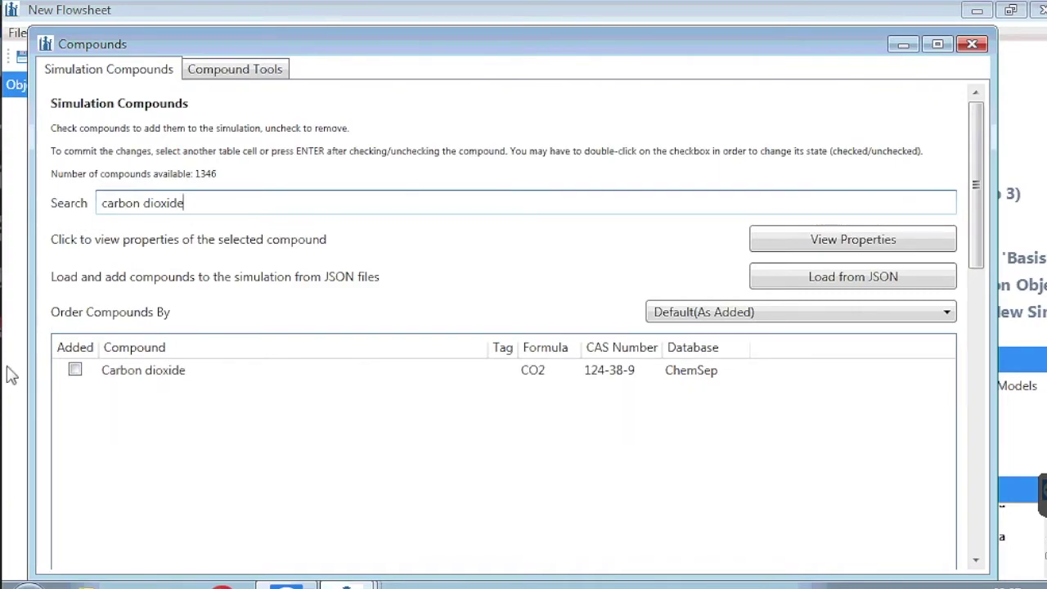
{"action": "left_click", "coordinate": [74, 372]}
{"action": "left_click", "coordinate": [74, 372]}
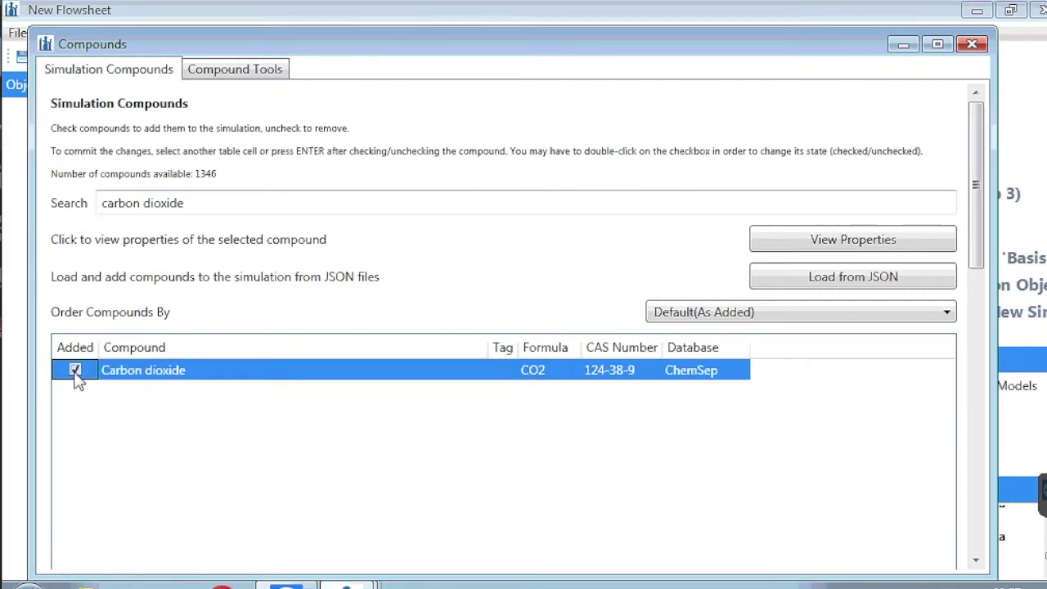
Step: Search for methane and add Methane
{"action": "left_click", "coordinate": [266, 200]}
{"action": "key", "text": "BackSpace"}
{"action": "key", "text": "BackSpace"}
{"action": "key", "text": "BackSpace"}
{"action": "key", "text": "BackSpace"}
{"action": "key", "text": "BackSpace"}
{"action": "key", "text": "BackSpace"}
{"action": "key", "text": "BackSpace"}
{"action": "key", "text": "BackSpace"}
{"action": "key", "text": "BackSpace"}
{"action": "key", "text": "BackSpace"}
{"action": "key", "text": "BackSpace"}
{"action": "key", "text": "BackSpace"}
{"action": "key", "text": "BackSpace"}
{"action": "key", "text": "BackSpace"}
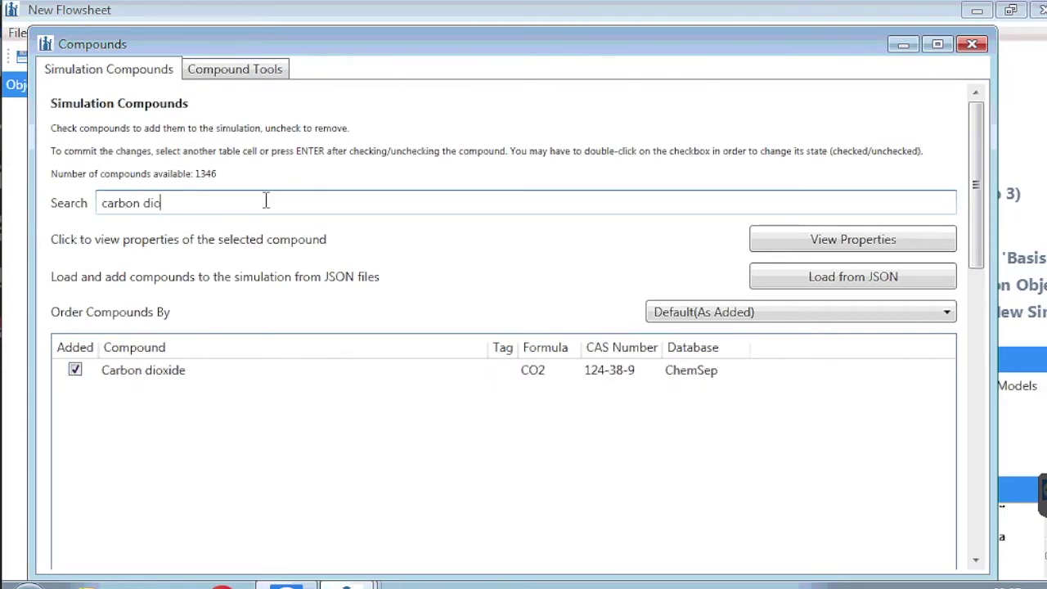
{"action": "type", "text": "methane"}
{"action": "key", "text": "Return"}
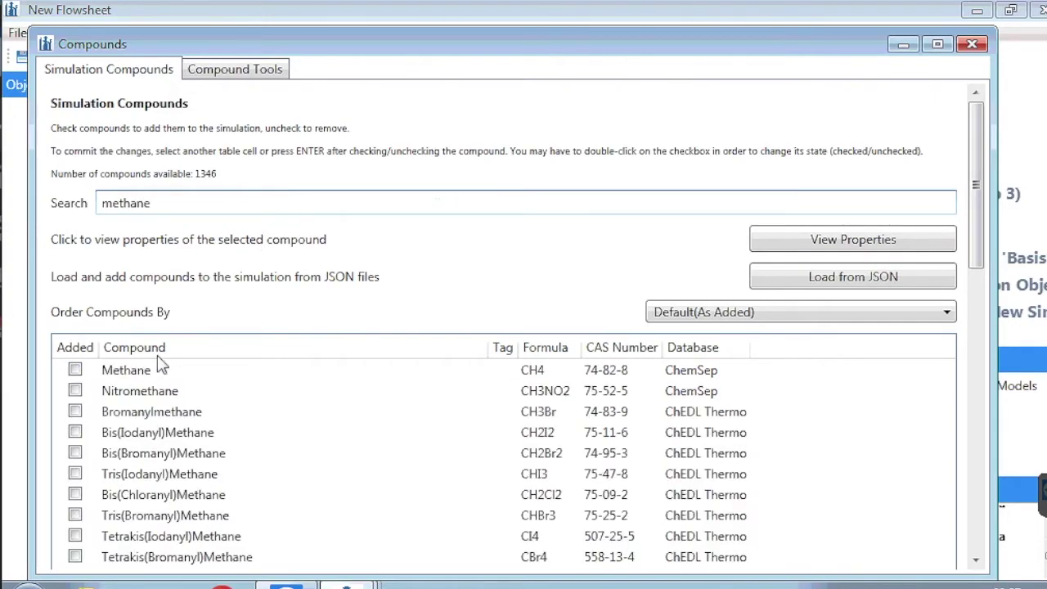
{"action": "left_click", "coordinate": [75, 370]}
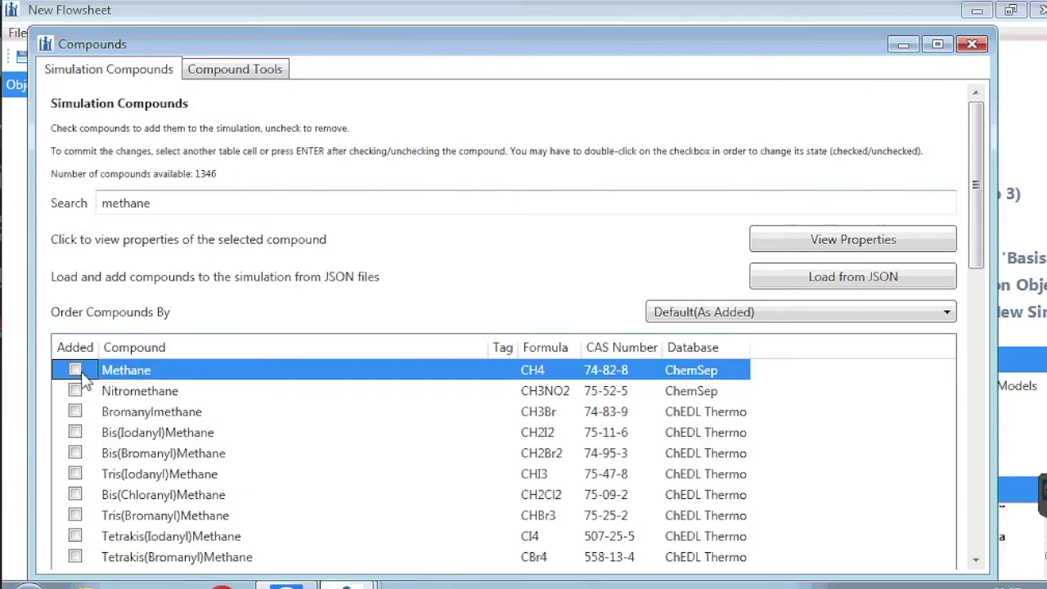
{"action": "left_click", "coordinate": [75, 370]}
Step: Search for ethane and add Ethane
{"action": "left_click", "coordinate": [255, 205]}
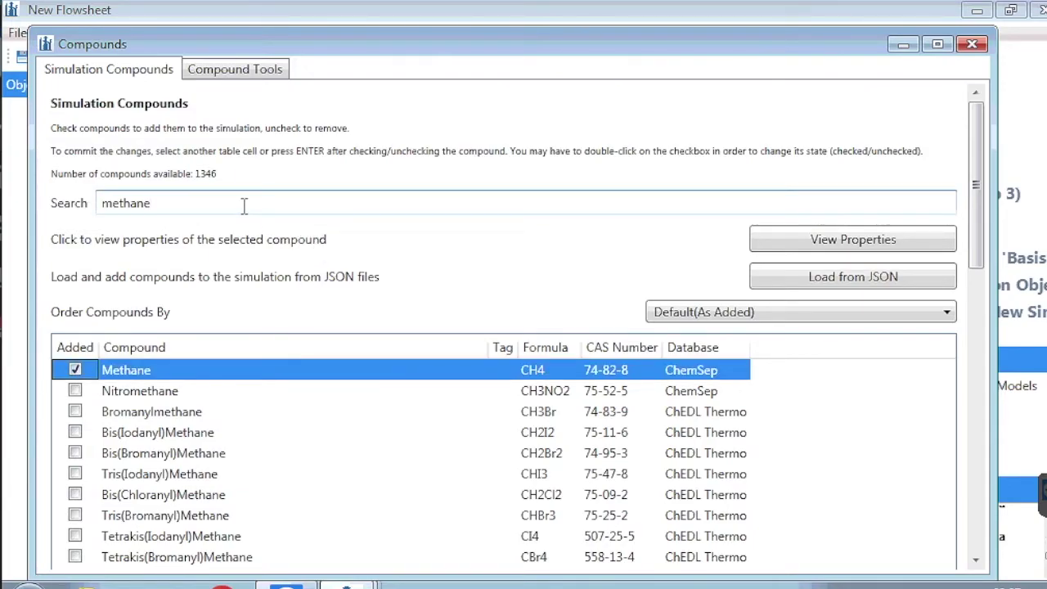
{"action": "key", "text": "BackSpace"}
{"action": "key", "text": "BackSpace"}
{"action": "key", "text": "BackSpace"}
{"action": "key", "text": "BackSpace"}
{"action": "key", "text": "BackSpace"}
{"action": "key", "text": "BackSpace"}
{"action": "key", "text": "BackSpace"}
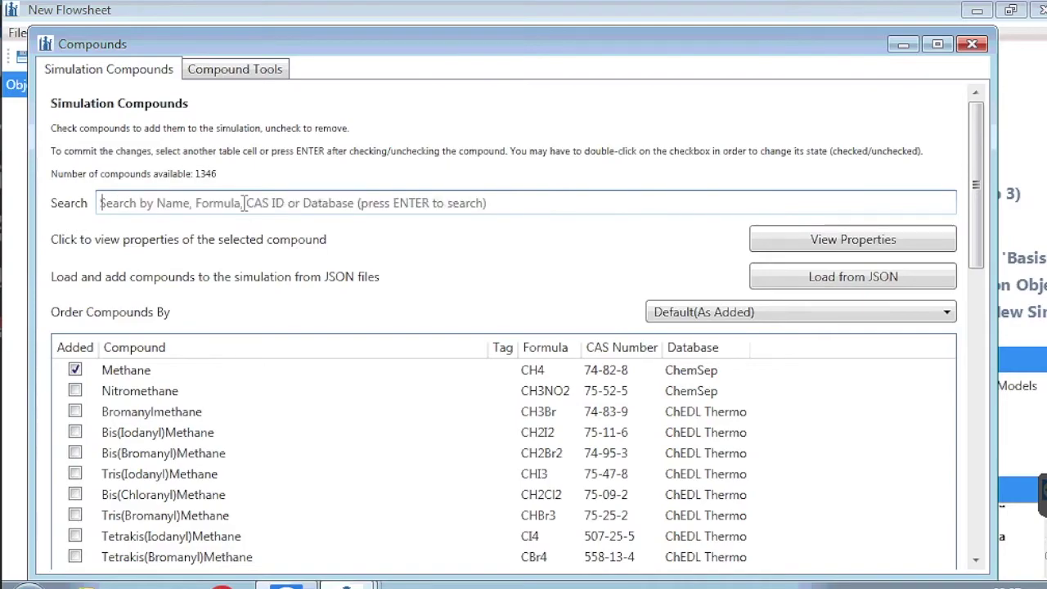
{"action": "type", "text": "r"}
{"action": "key", "text": "BackSpace"}
{"action": "type", "text": "e"}
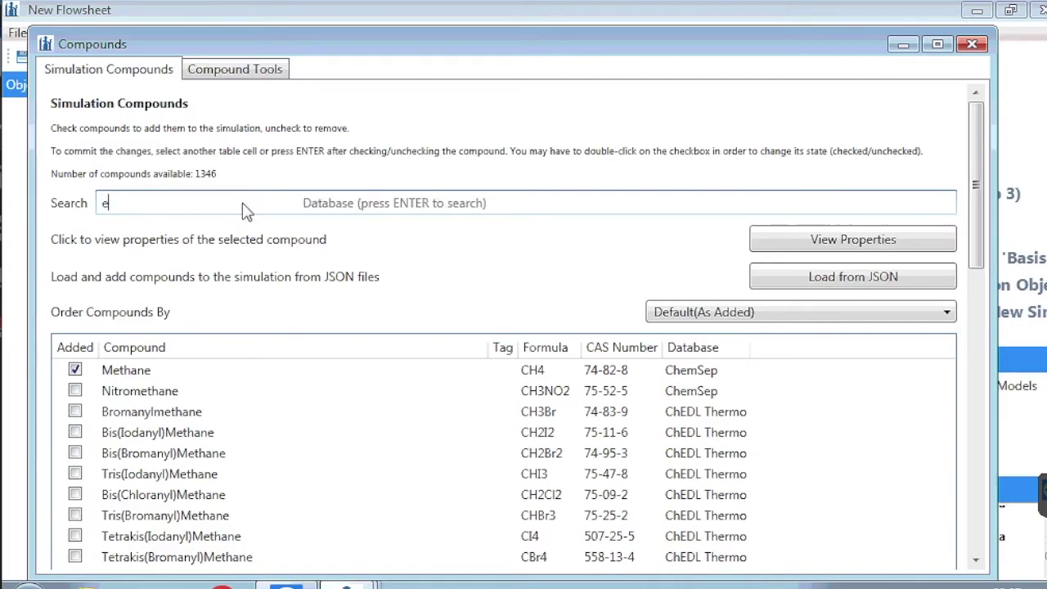
{"action": "type", "text": "than"}
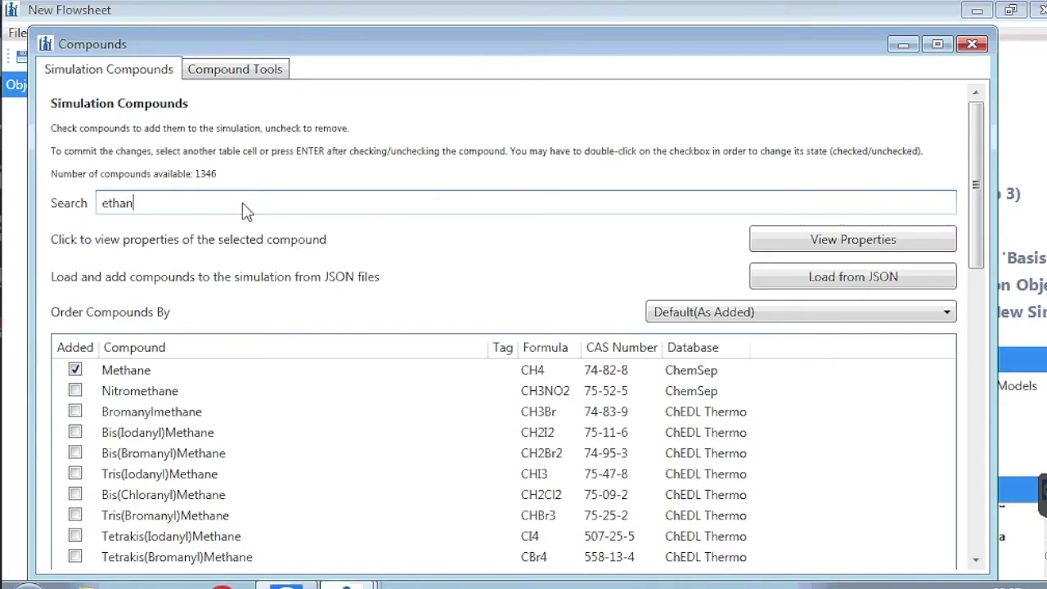
{"action": "type", "text": "e"}
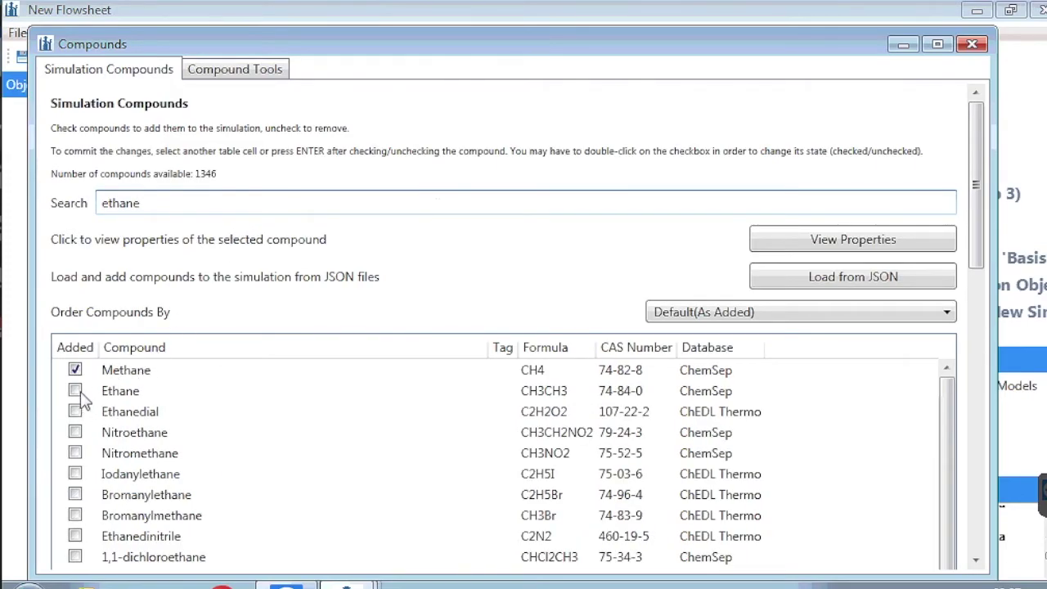
{"action": "left_click", "coordinate": [75, 391]}
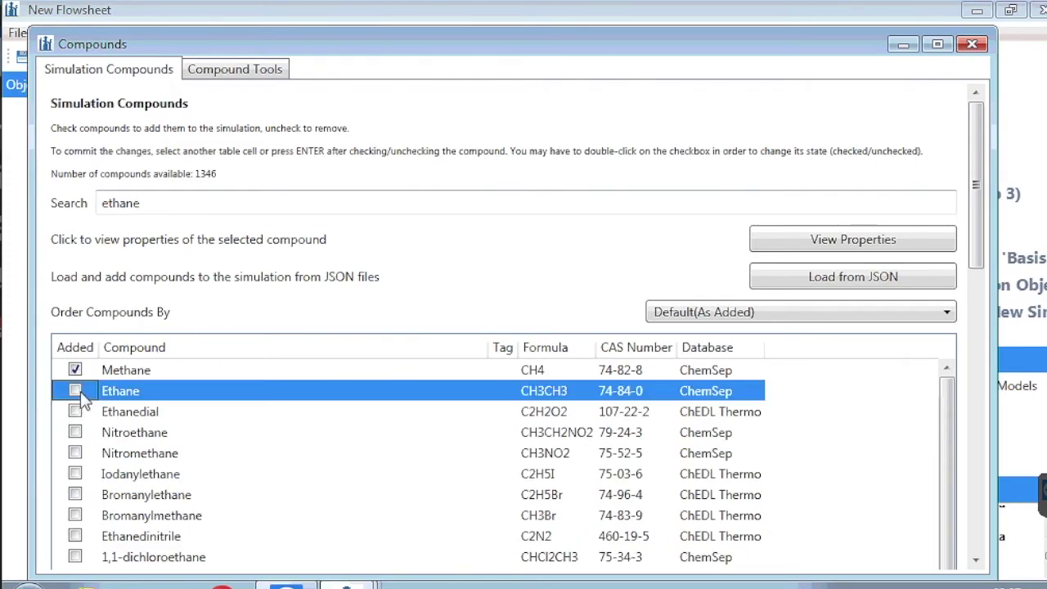
Step: Search for propane and add the ChemSep Propane
{"action": "left_click", "coordinate": [173, 209]}
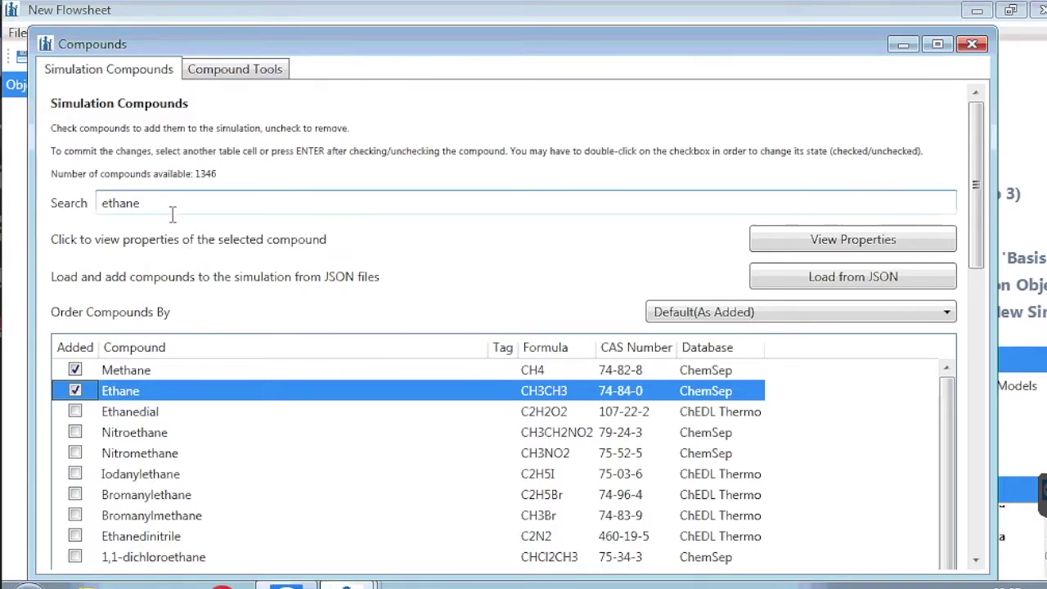
{"action": "key", "text": "BackSpace"}
{"action": "key", "text": "BackSpace"}
{"action": "key", "text": "BackSpace"}
{"action": "key", "text": "BackSpace"}
{"action": "key", "text": "BackSpace"}
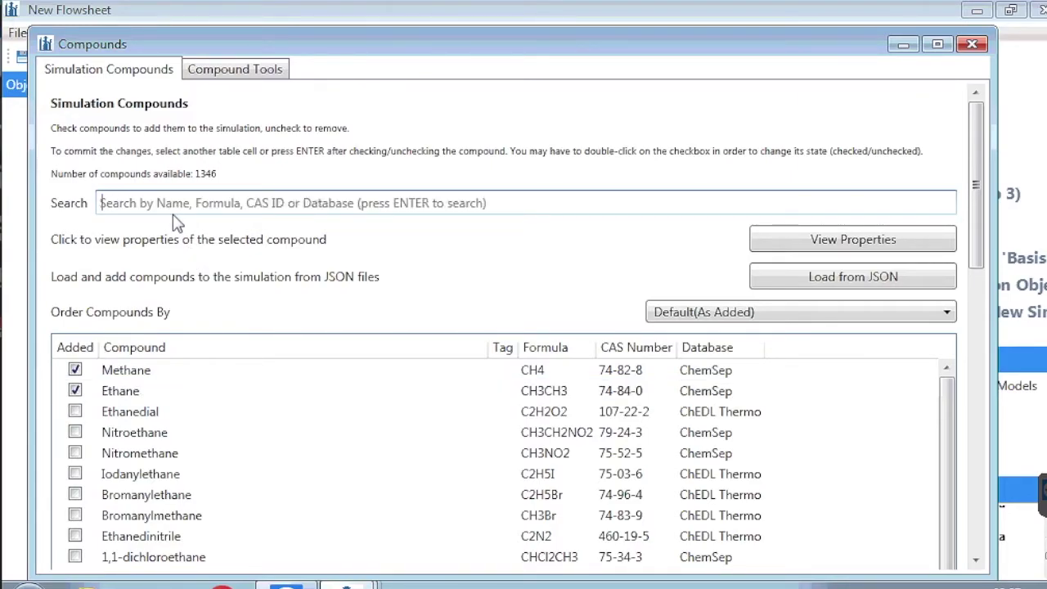
{"action": "type", "text": "prop"}
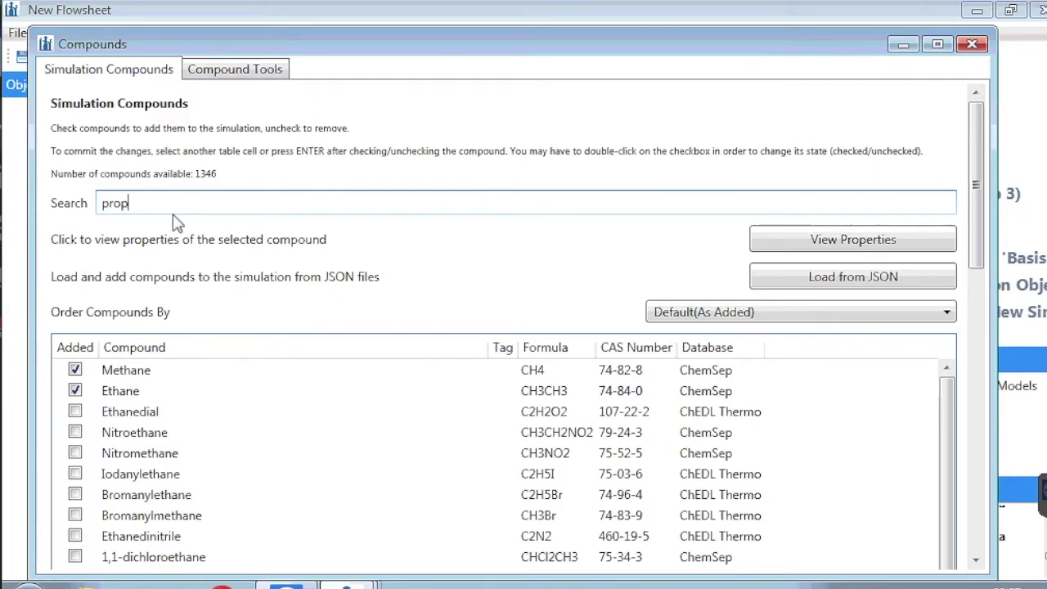
{"action": "type", "text": "ane"}
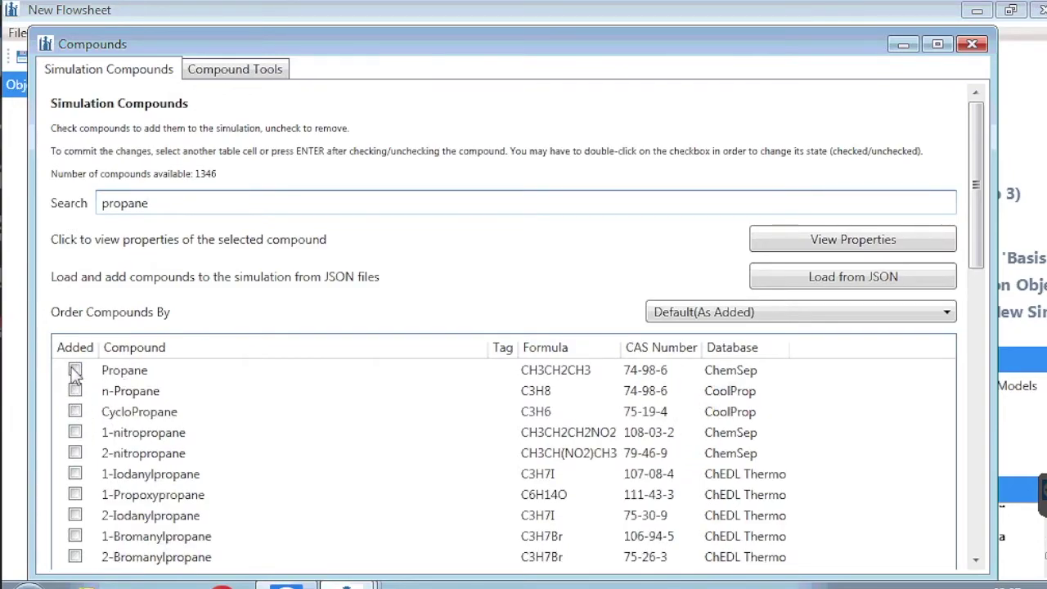
{"action": "left_click", "coordinate": [74, 370]}
{"action": "left_click", "coordinate": [74, 370]}
Step: Search for butane, add N-butane and Isobutane, and scroll through the list
{"action": "left_click", "coordinate": [202, 201]}
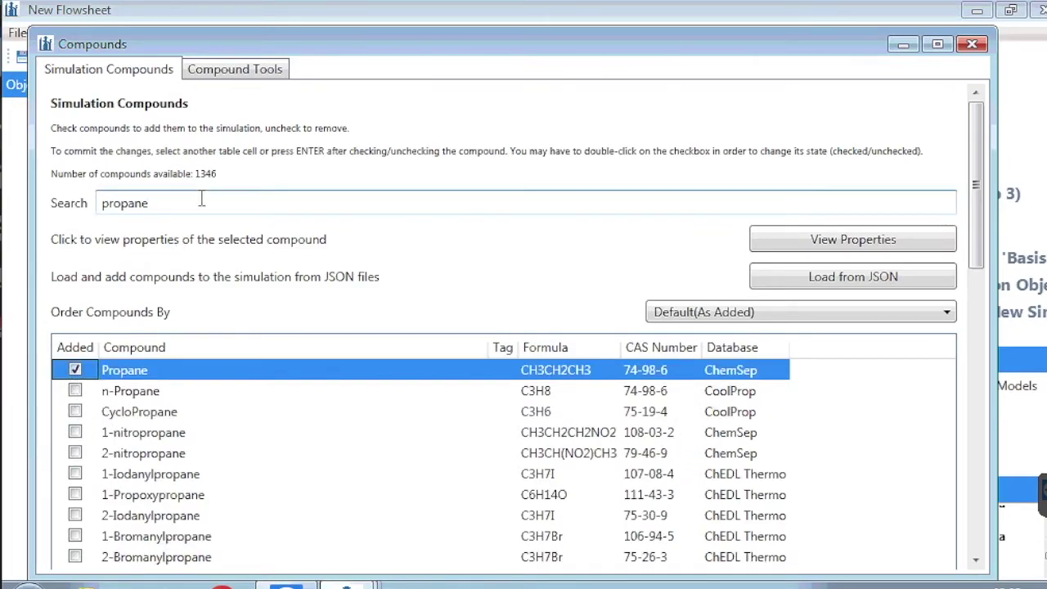
{"action": "key", "text": "BackSpace"}
{"action": "key", "text": "BackSpace"}
{"action": "key", "text": "BackSpace"}
{"action": "key", "text": "BackSpace"}
{"action": "key", "text": "BackSpace"}
{"action": "key", "text": "BackSpace"}
{"action": "key", "text": "BackSpace"}
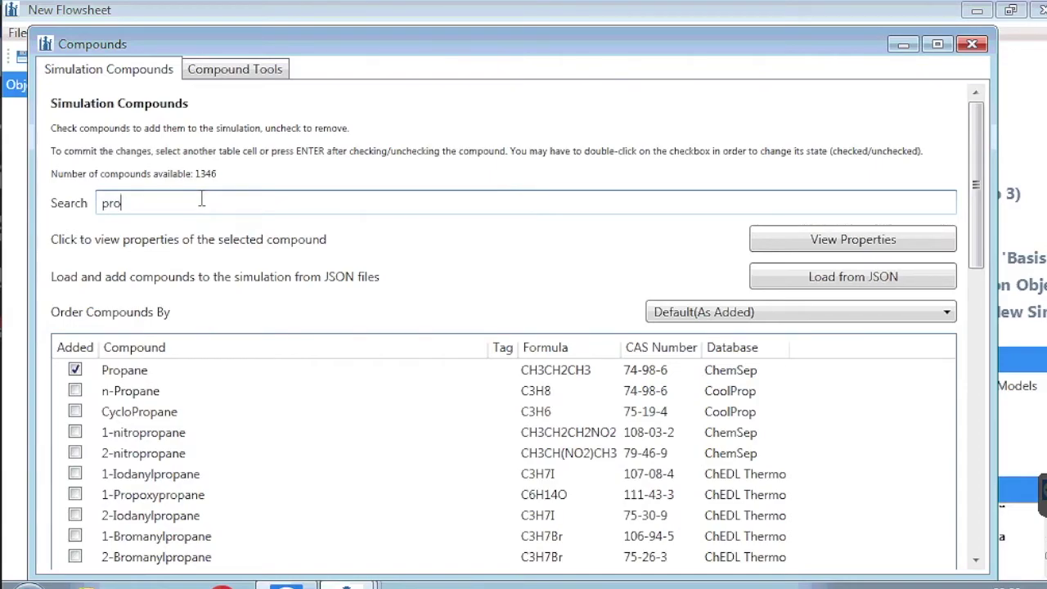
{"action": "type", "text": "butane"}
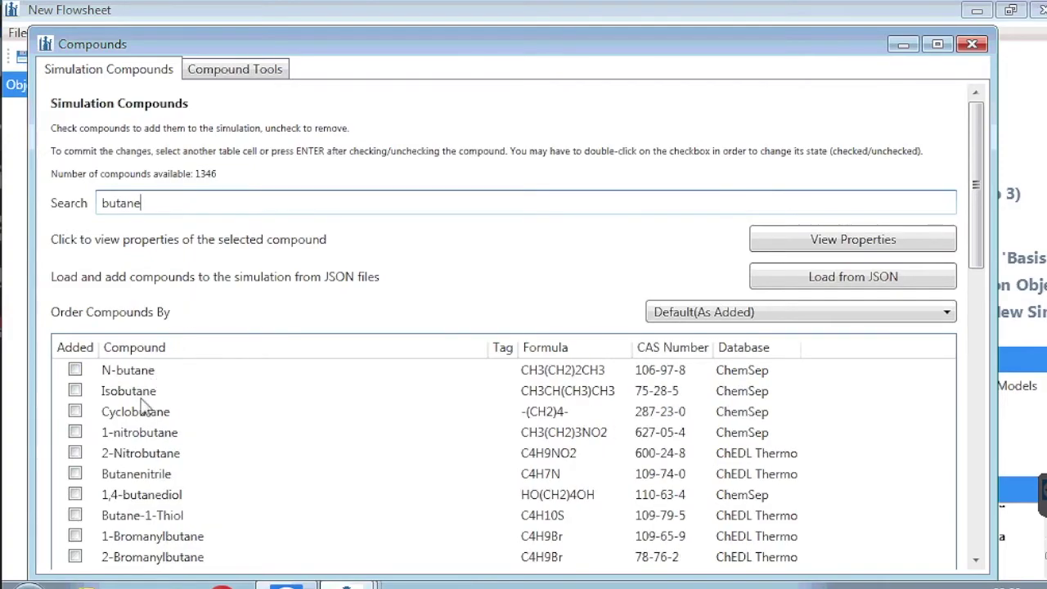
{"action": "left_click", "coordinate": [75, 372]}
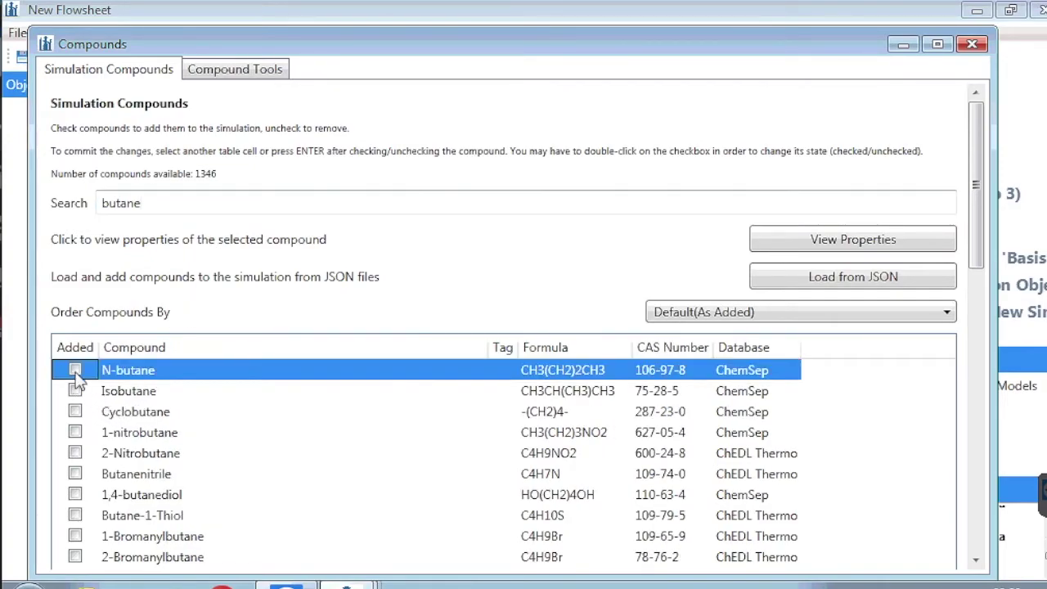
{"action": "left_click", "coordinate": [75, 373]}
{"action": "left_click", "coordinate": [76, 391]}
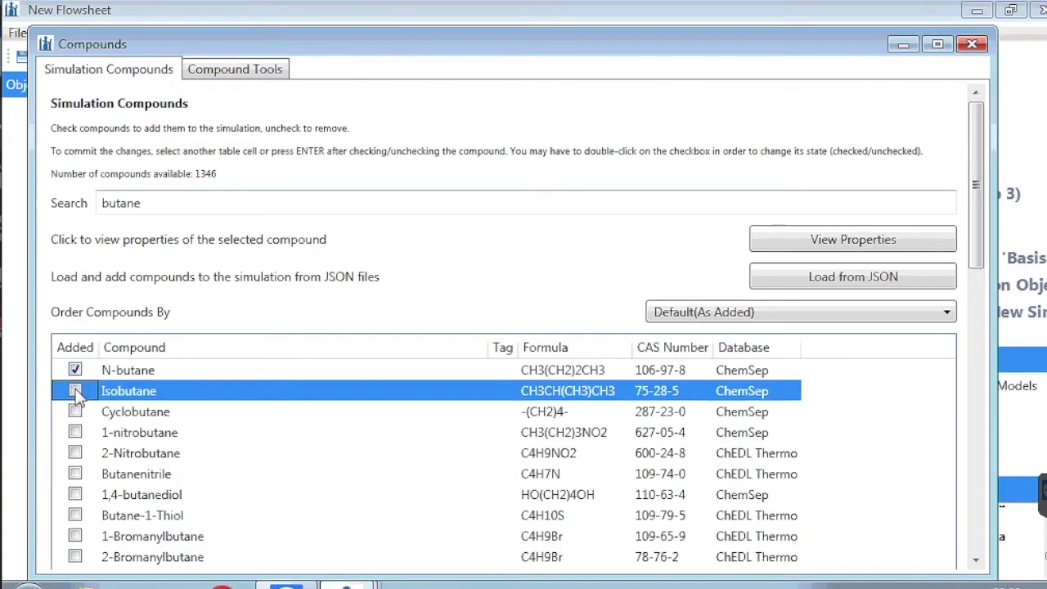
{"action": "scroll", "coordinate": [393, 271], "scroll_direction": "down", "scroll_amount": 3}
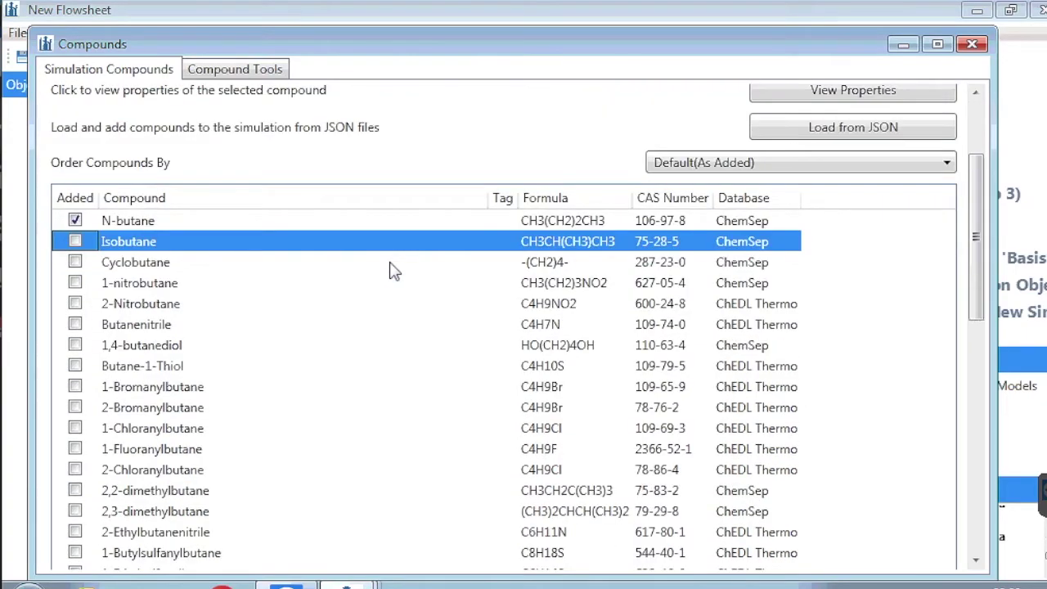
{"action": "left_click", "coordinate": [75, 242]}
{"action": "scroll", "coordinate": [452, 119], "scroll_direction": "down", "scroll_amount": 2}
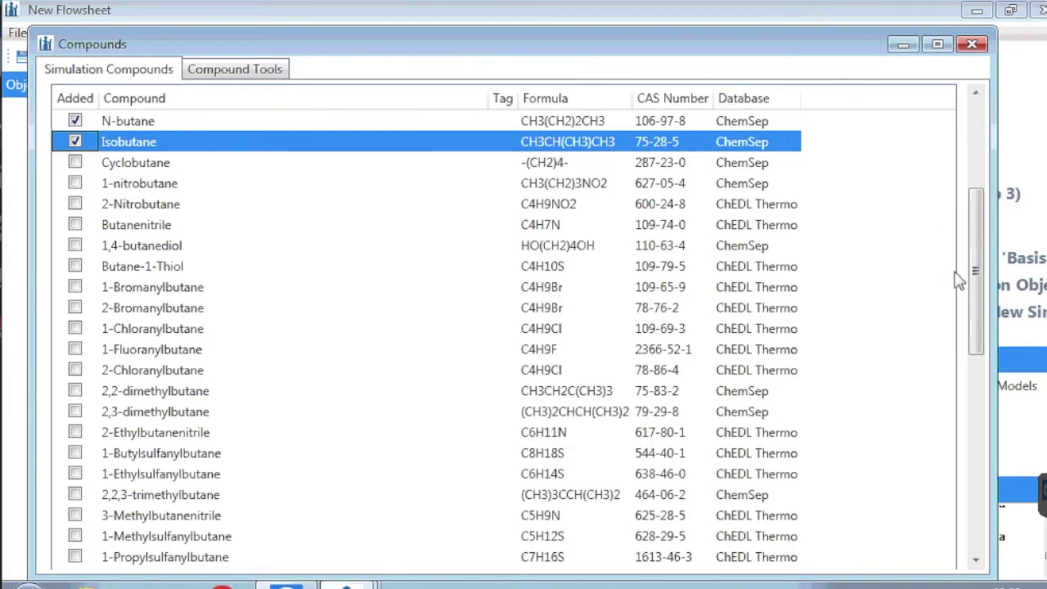
{"action": "left_click_drag", "start_coordinate": [981, 282], "coordinate": [999, 500]}
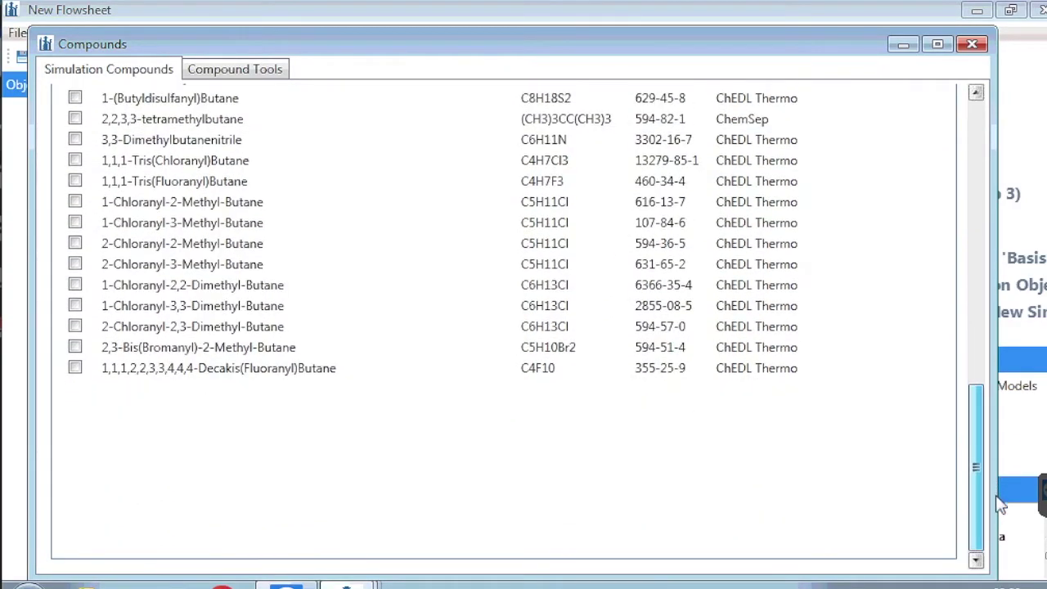
{"action": "left_click", "coordinate": [972, 43]}
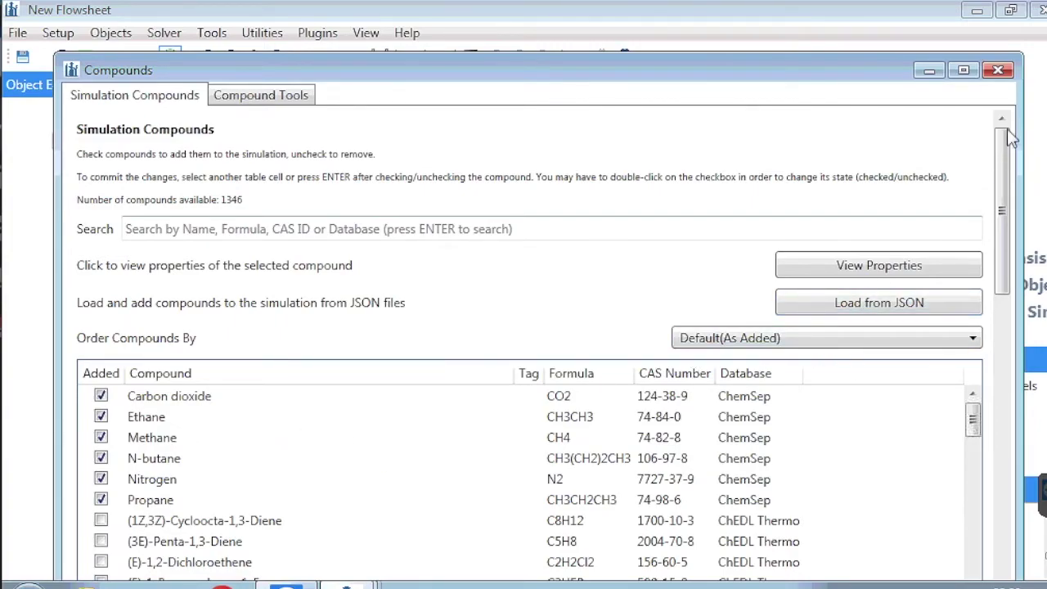
Step: Close the Compounds dialog with the six compounds added, returning to the flowsheet
{"action": "left_click", "coordinate": [999, 71]}
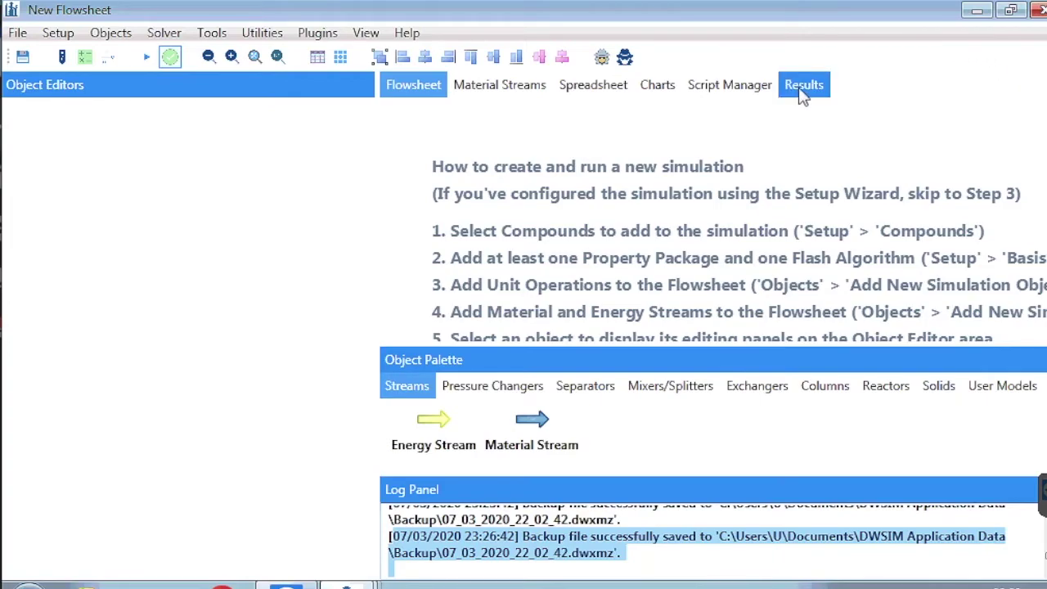
{"action": "left_click", "coordinate": [58, 33]}
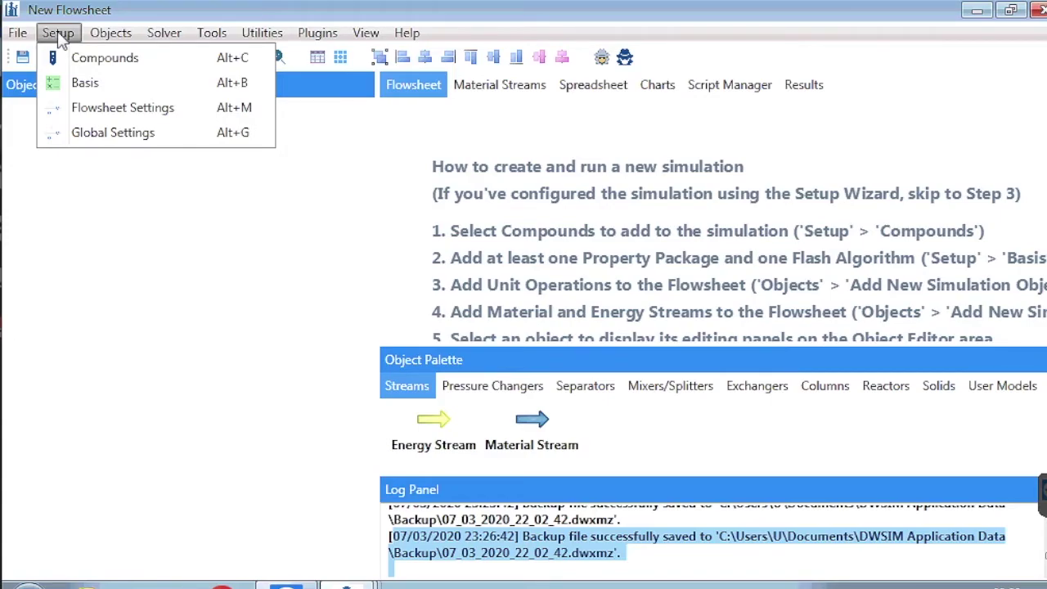
Step: Show the Simulation Basis window and move it higher on screen
{"action": "left_click", "coordinate": [92, 82]}
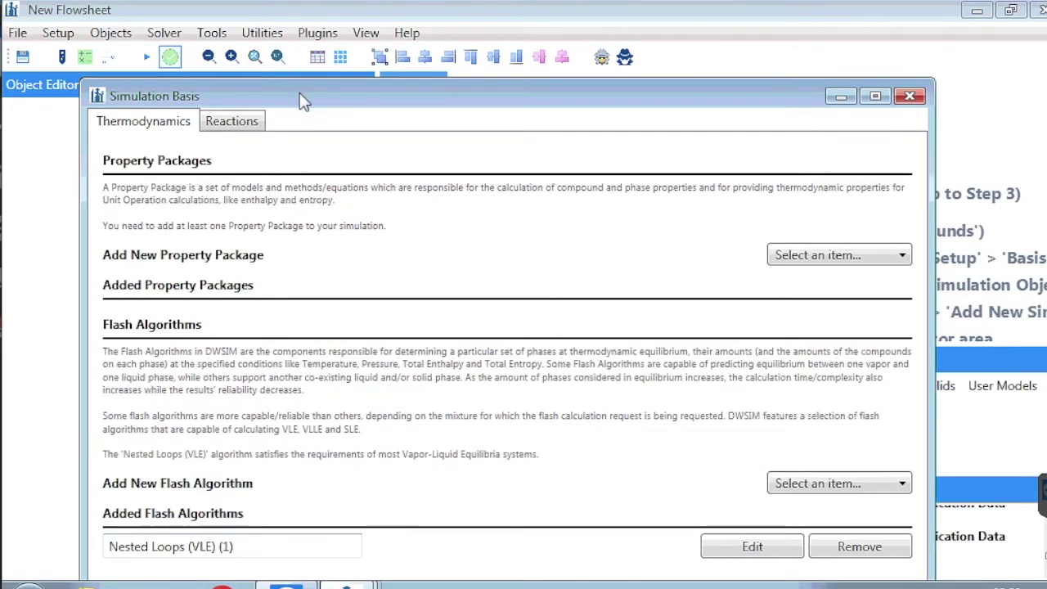
{"action": "left_click_drag", "start_coordinate": [299, 92], "coordinate": [297, 37]}
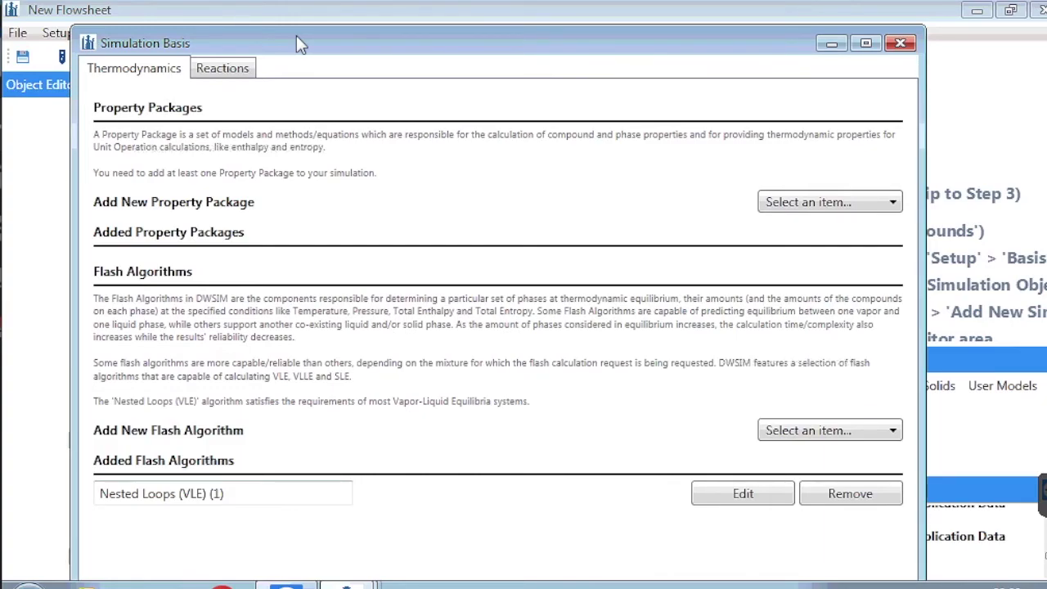
Step: Add the Peng-Robinson (PR) property package and open its editor
{"action": "left_click", "coordinate": [821, 199]}
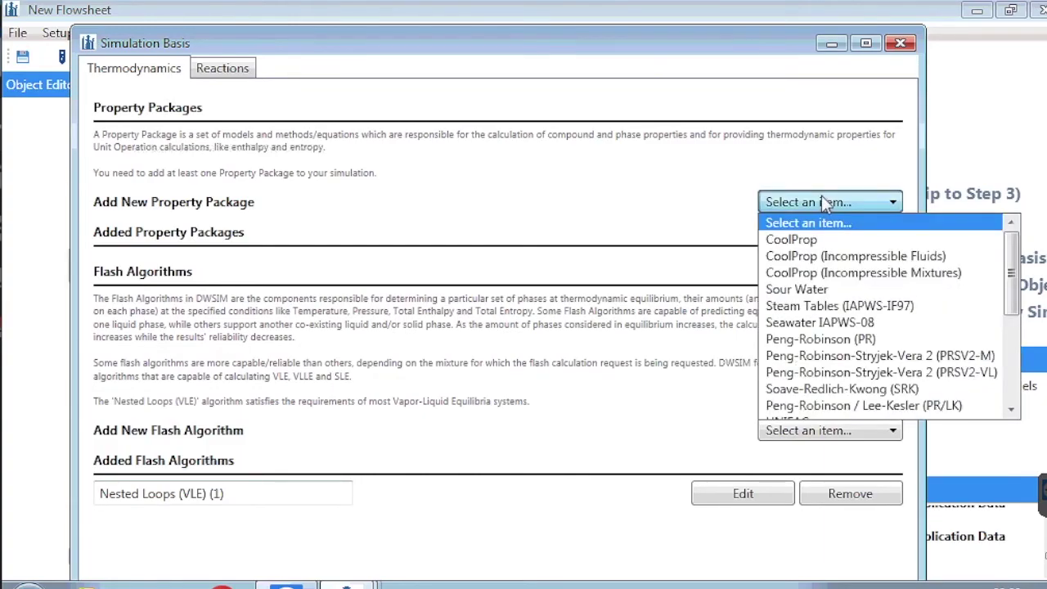
{"action": "left_click", "coordinate": [803, 337]}
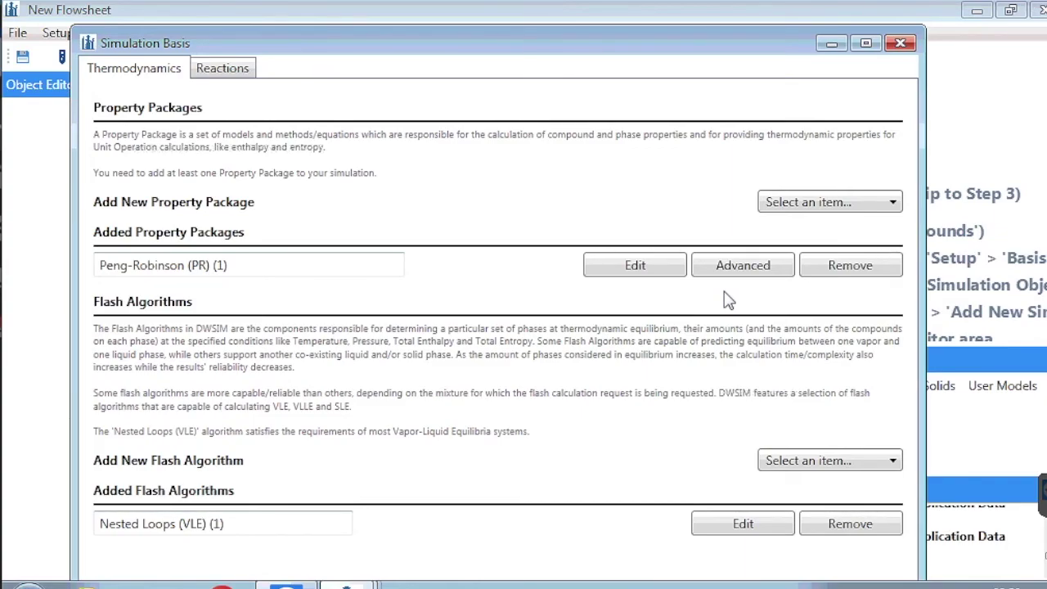
{"action": "left_click", "coordinate": [613, 267]}
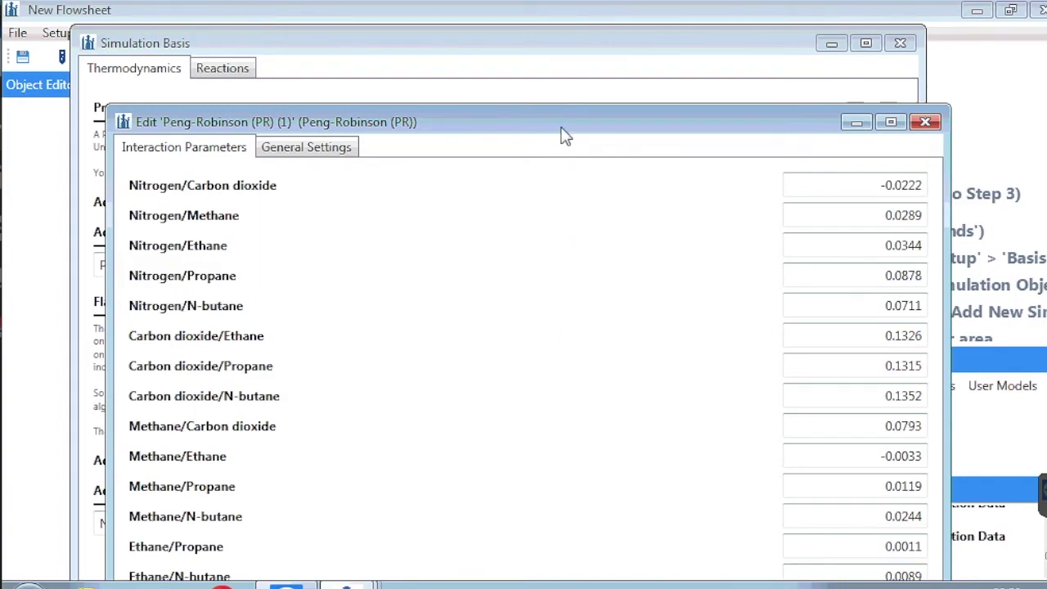
Step: Review the Peng-Robinson General Settings tab, then close the editor
{"action": "left_click_drag", "start_coordinate": [564, 130], "coordinate": [562, 56]}
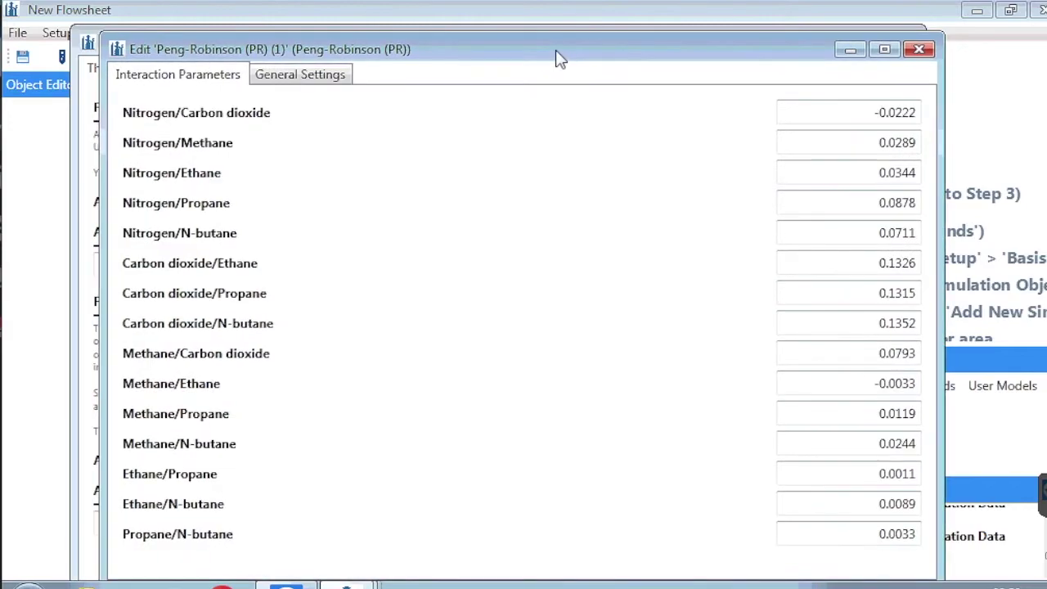
{"action": "left_click", "coordinate": [314, 83]}
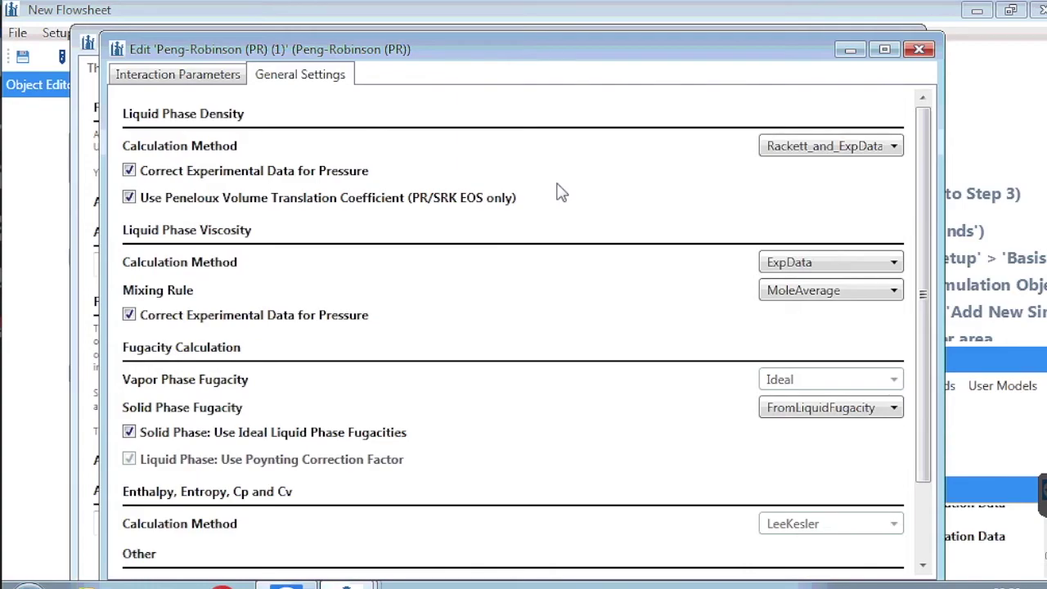
{"action": "scroll", "coordinate": [561, 193], "scroll_direction": "down", "scroll_amount": 3}
{"action": "scroll", "coordinate": [561, 192], "scroll_direction": "up", "scroll_amount": 3}
{"action": "scroll", "coordinate": [561, 193], "scroll_direction": "down", "scroll_amount": 3}
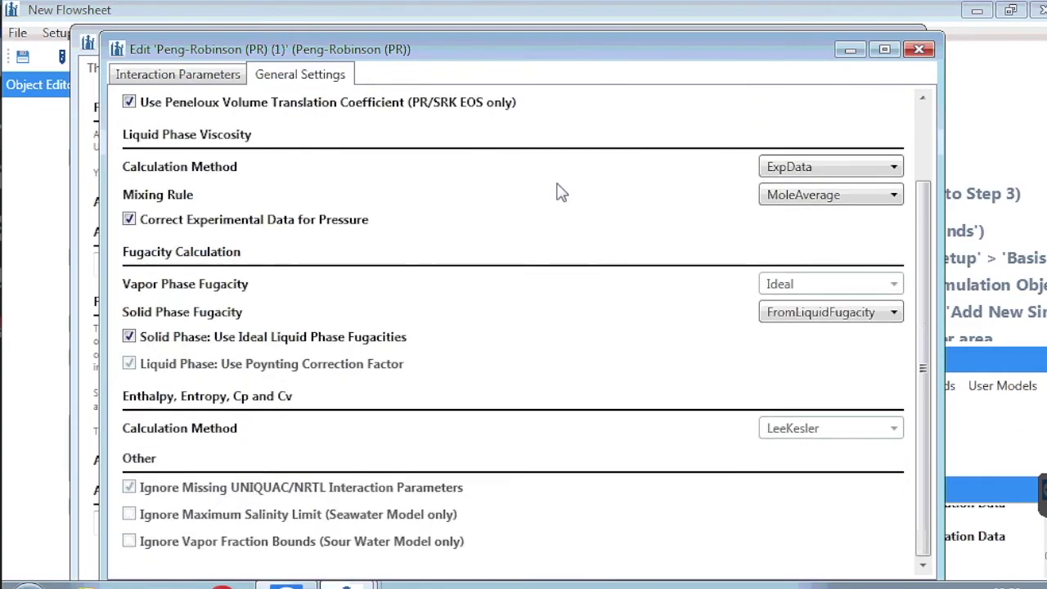
{"action": "left_click", "coordinate": [919, 51]}
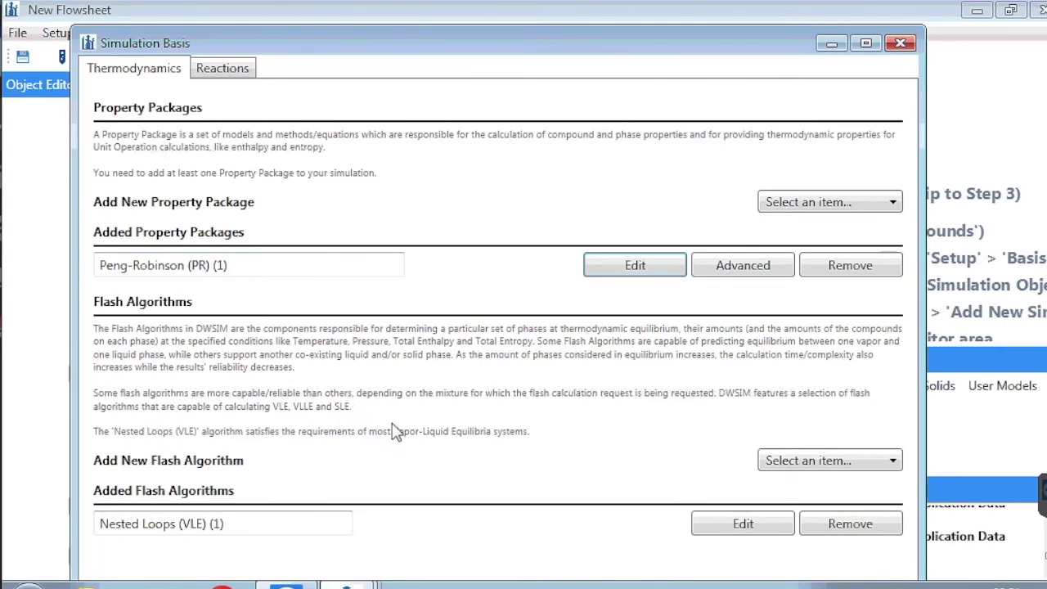
Step: Open the Nested Loops (VLE) flash settings to view tolerances of 0.0001 and 100 iterations
{"action": "left_click", "coordinate": [325, 527]}
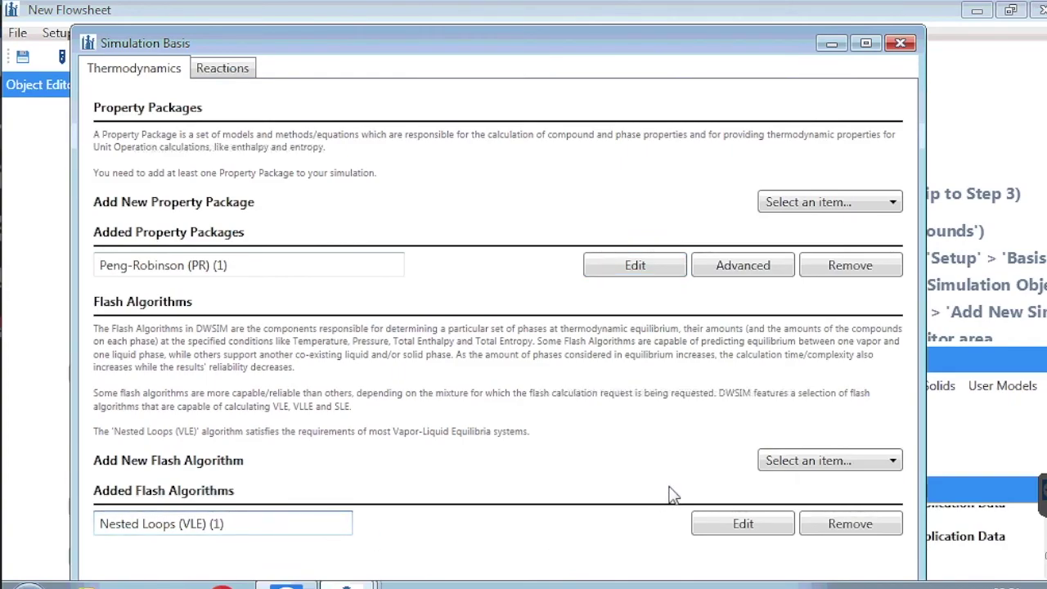
{"action": "left_click", "coordinate": [720, 526]}
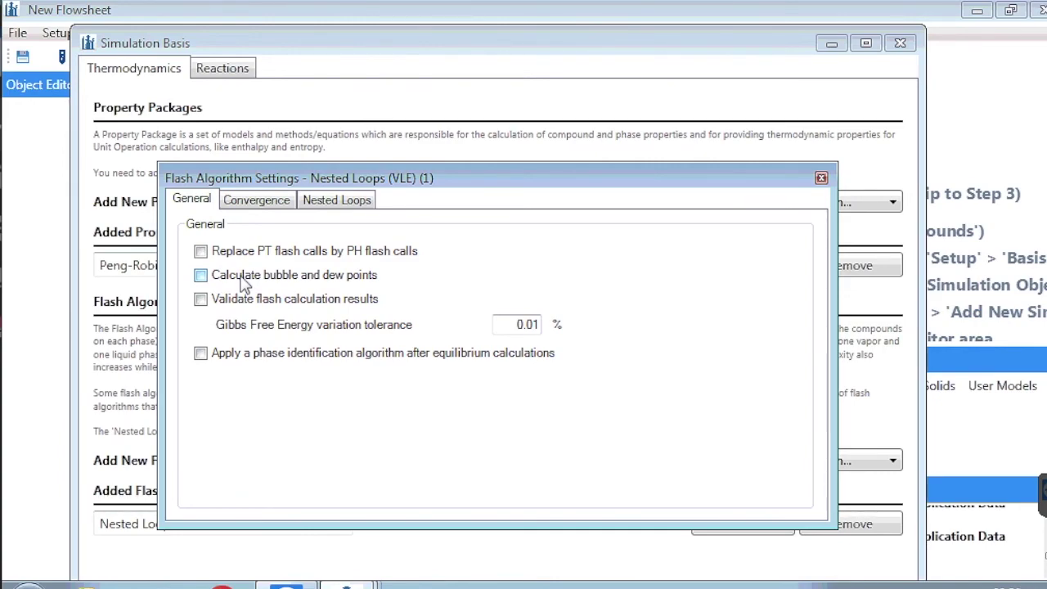
{"action": "left_click", "coordinate": [256, 202]}
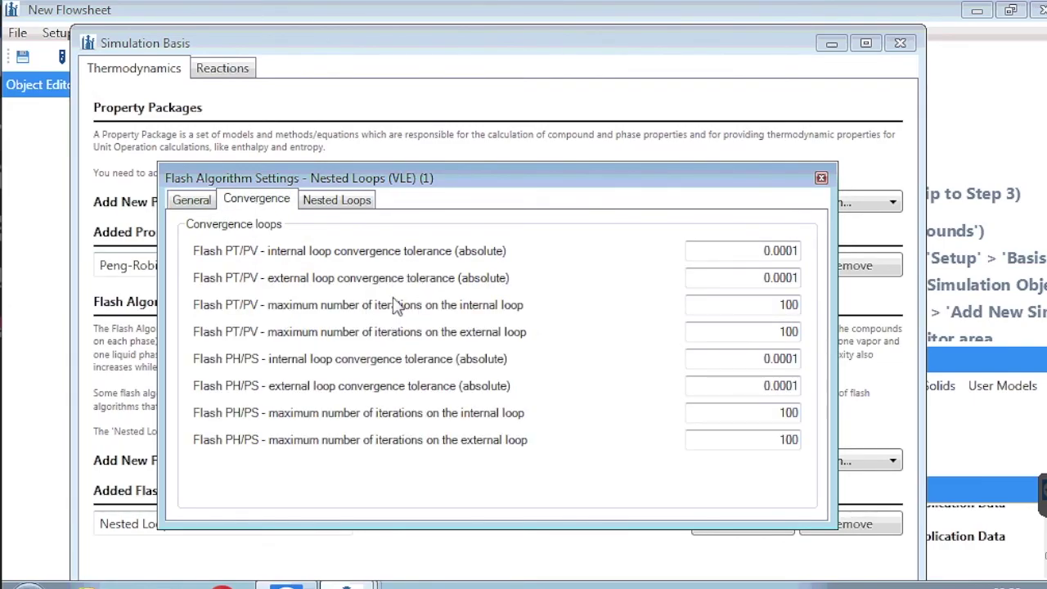
Step: Check the Nested Loops options, then close the flash settings and Simulation Basis windows
{"action": "left_click", "coordinate": [339, 202]}
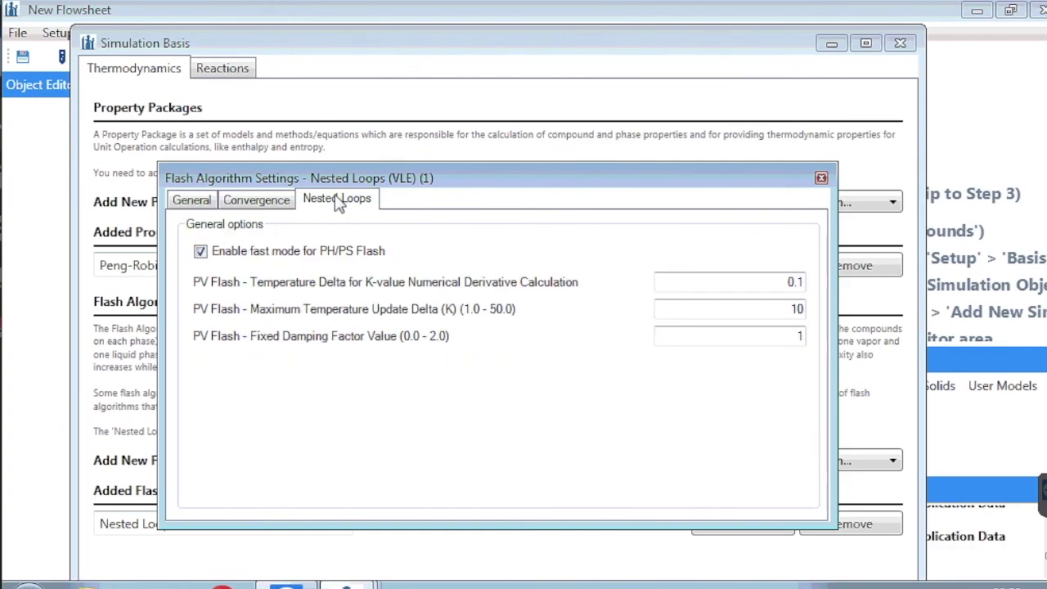
{"action": "left_click", "coordinate": [821, 178]}
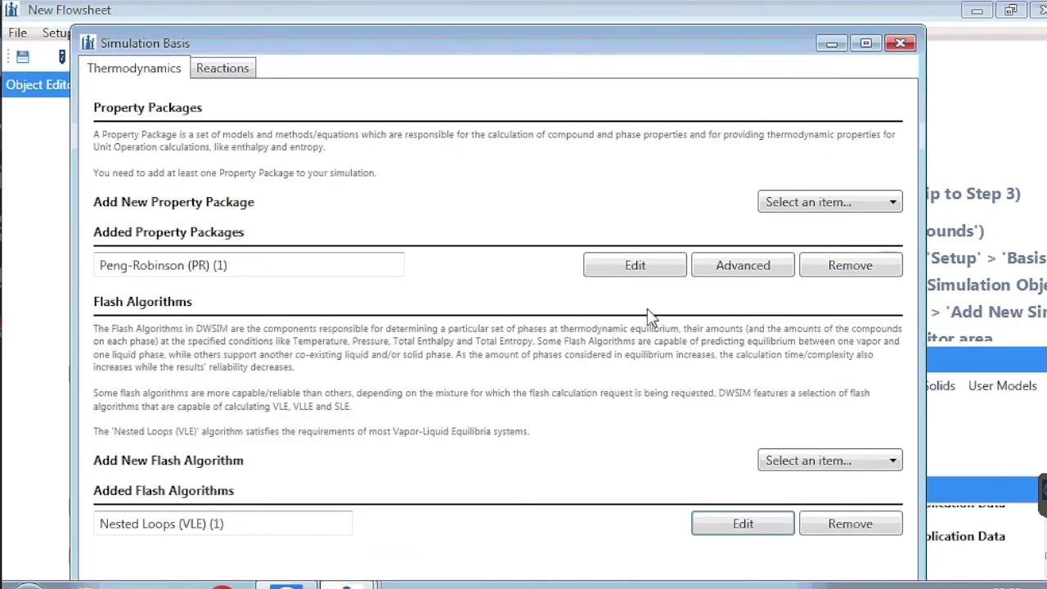
{"action": "left_click", "coordinate": [905, 49]}
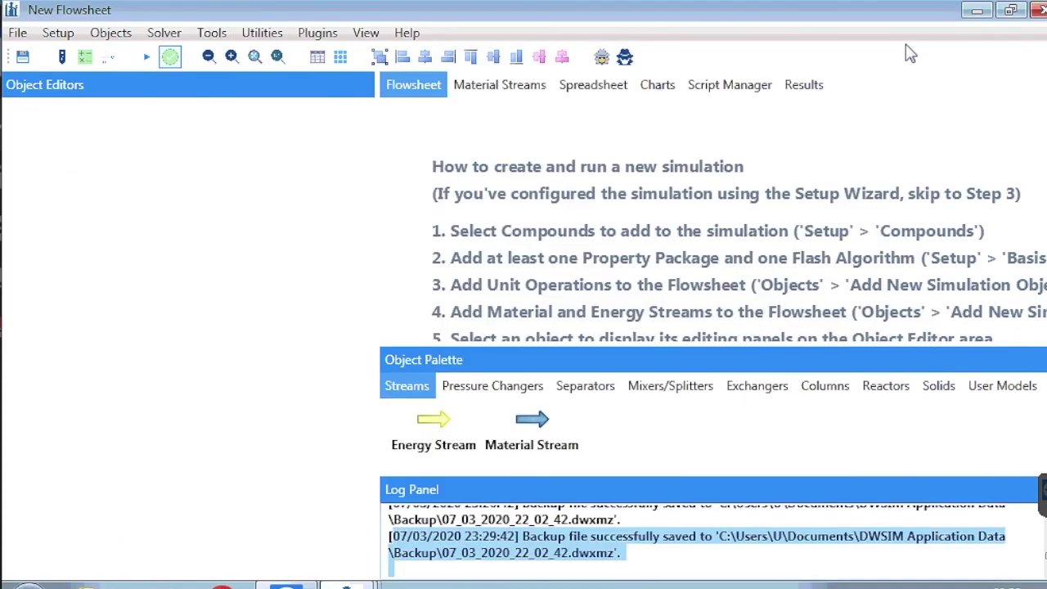